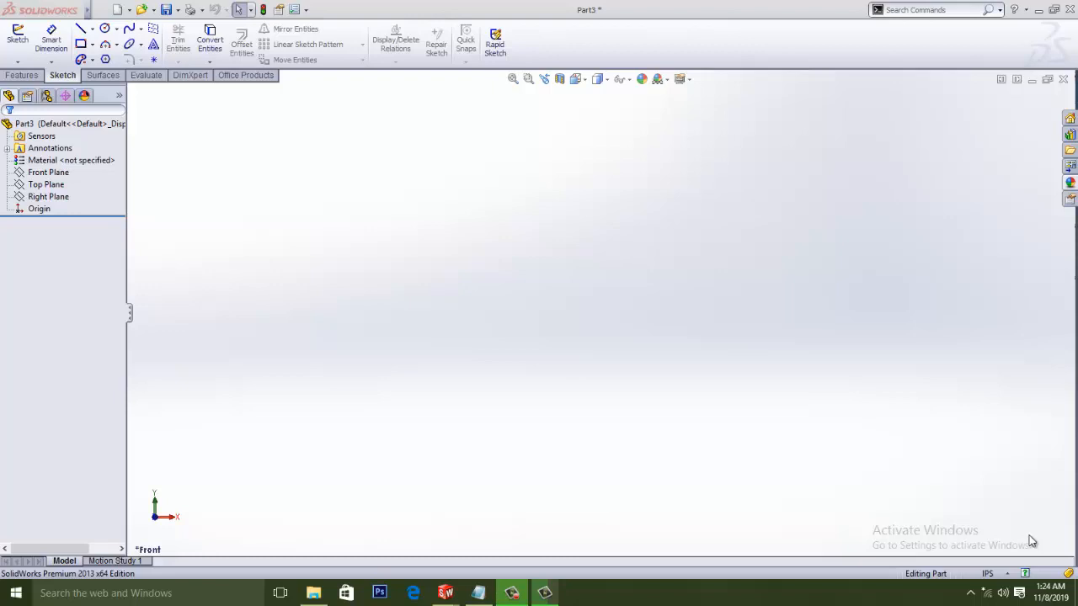
Sketch a circle about 1.68 in in radius on the Front Plane, centered on the origin.
left_click(48, 172)
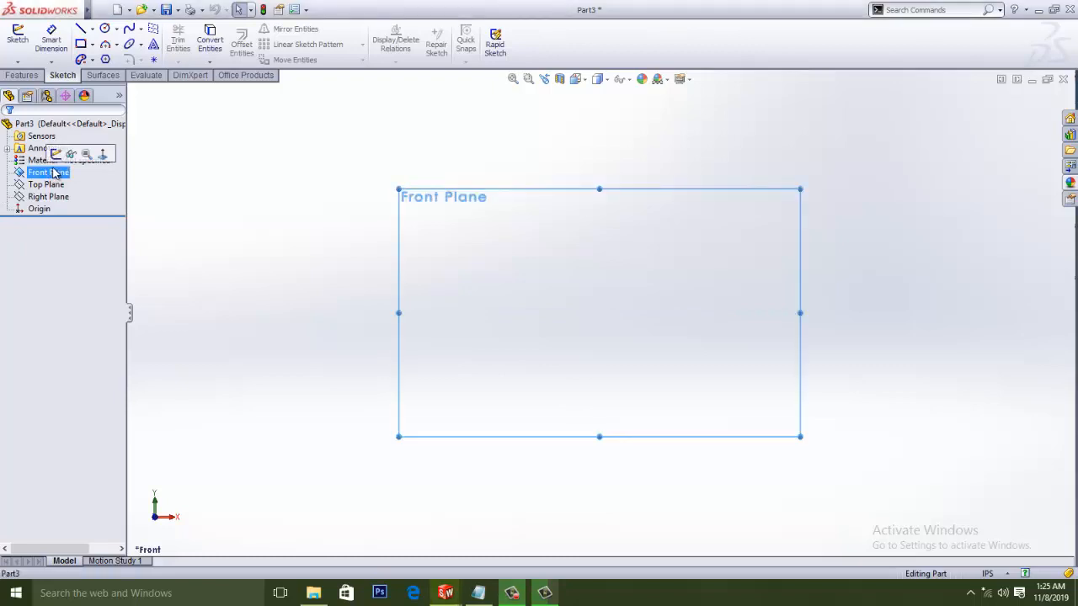
left_click(111, 156)
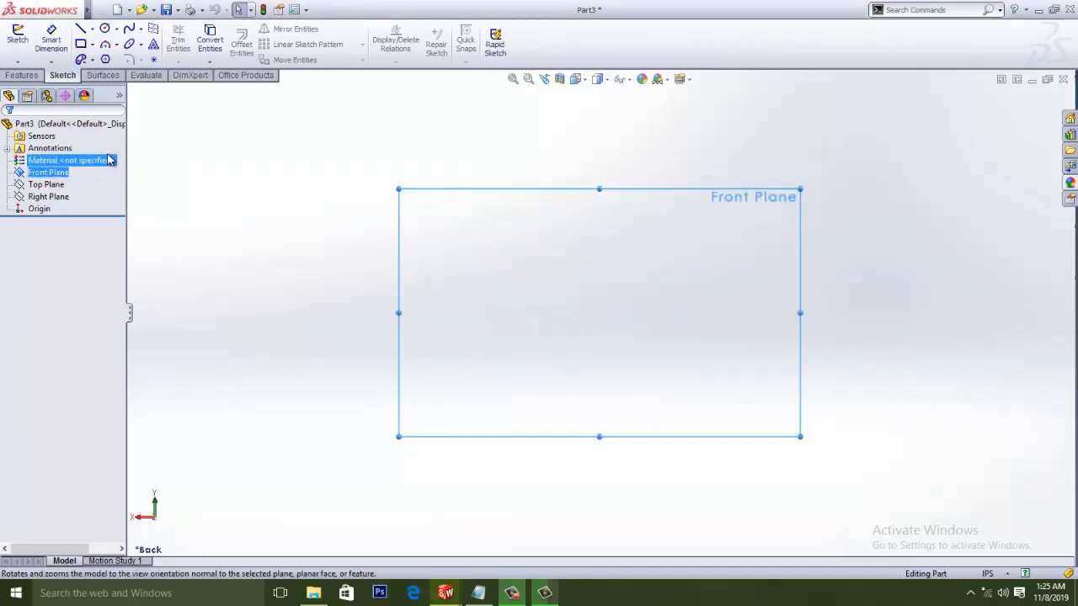
left_click(105, 30)
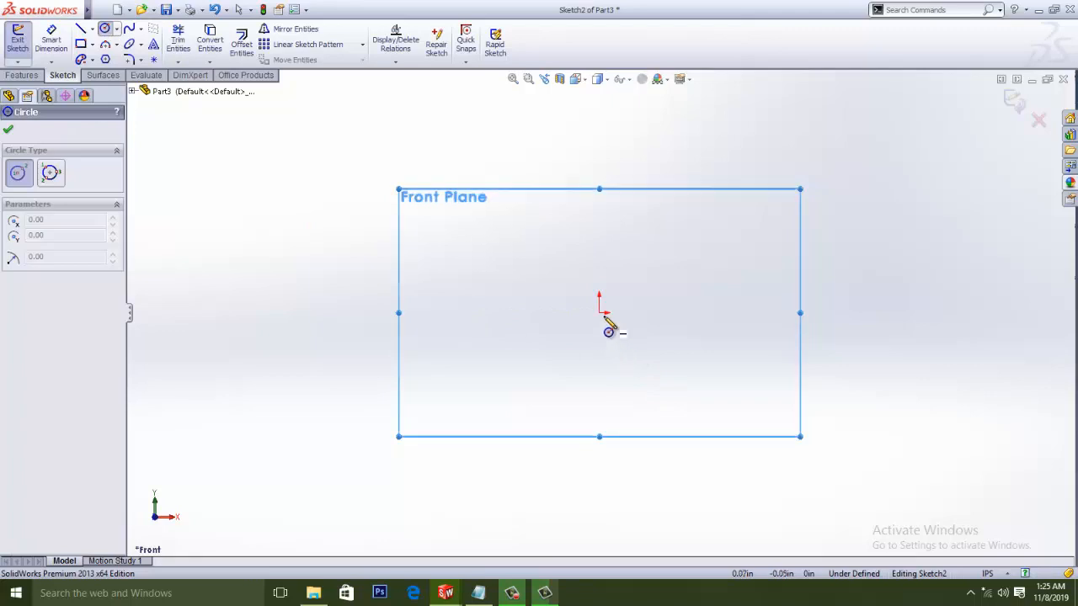
left_click(599, 313)
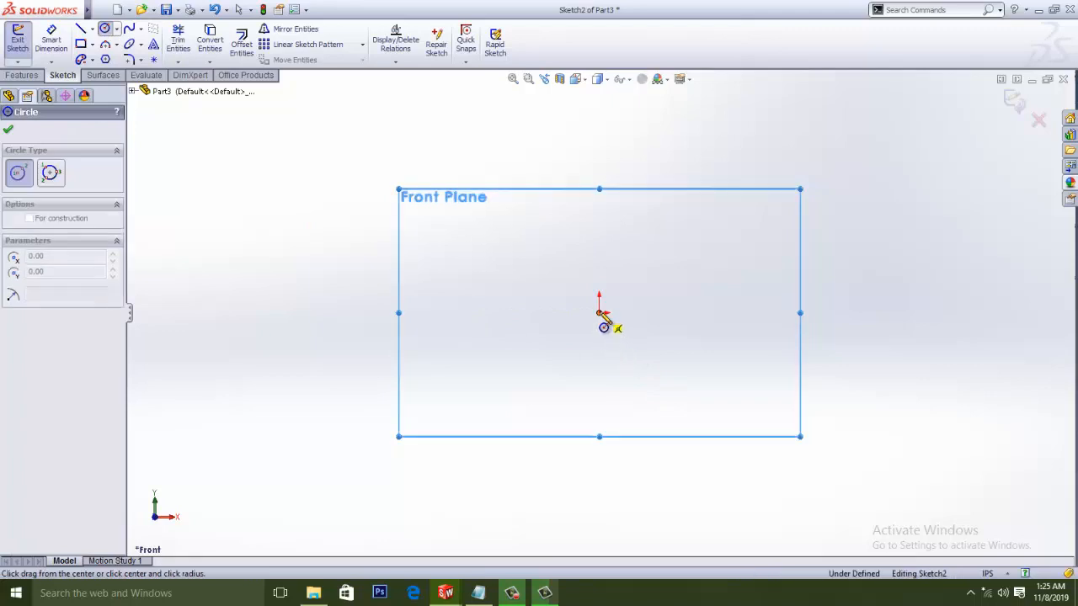
left_click(697, 298)
right_click(323, 200)
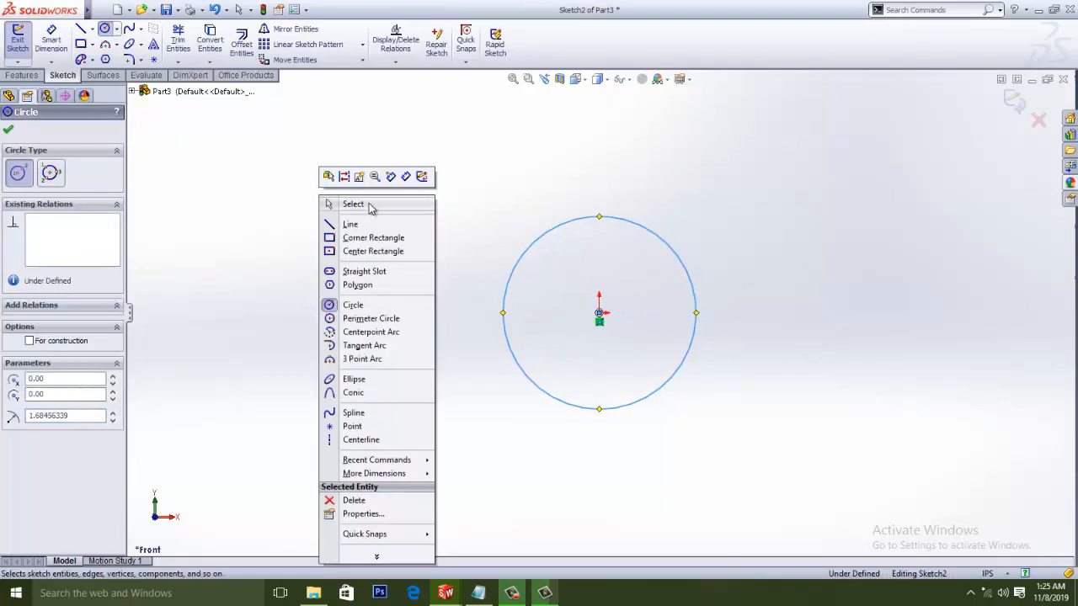
left_click(368, 206)
Dimension the circle's diameter and set it to 30 in.
left_click(52, 42)
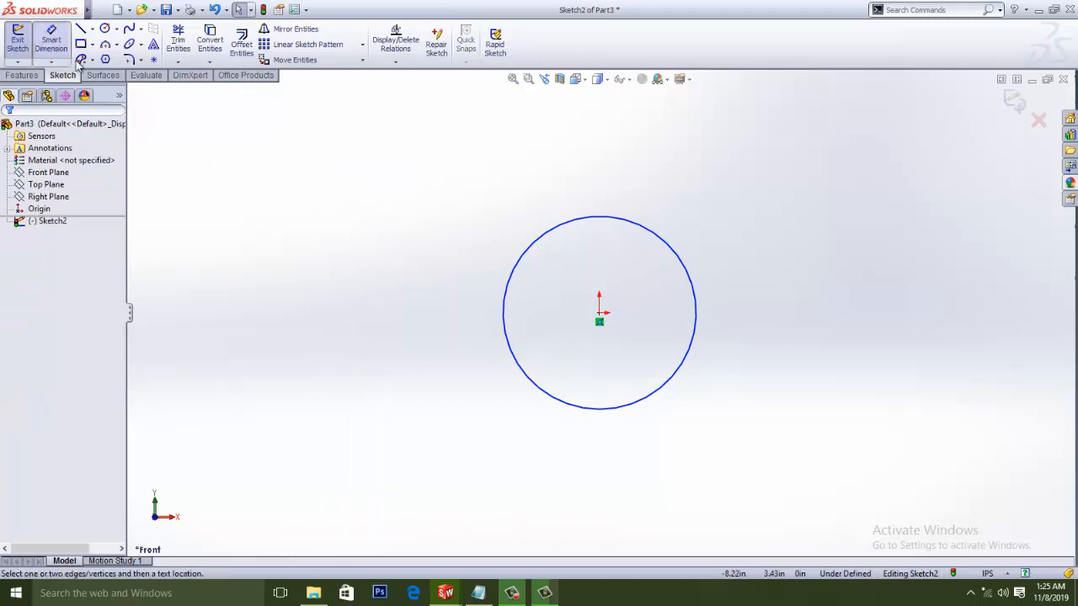
left_click(697, 322)
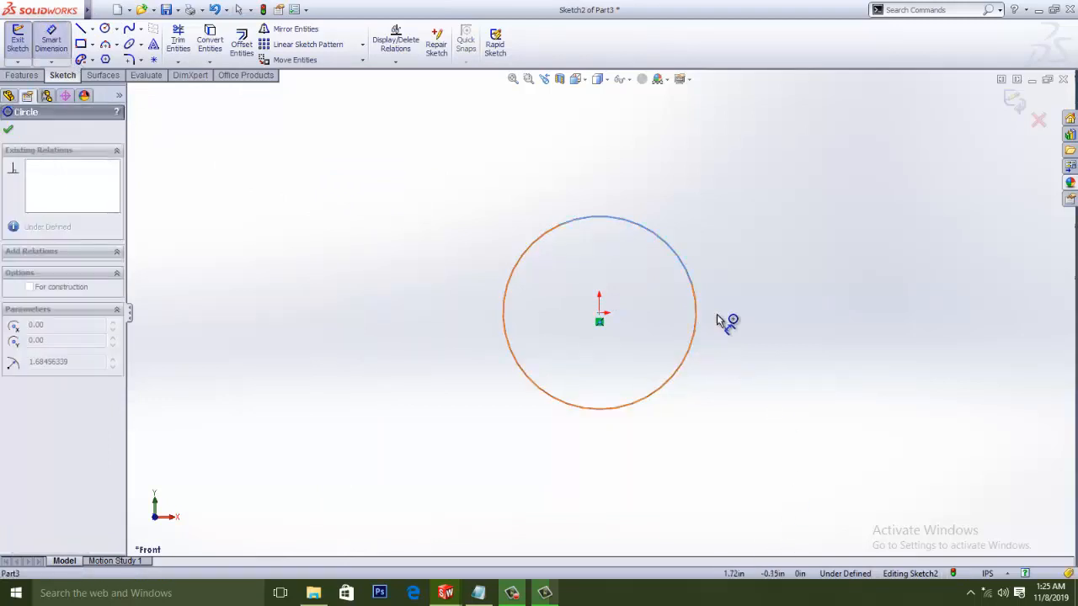
left_click(777, 310)
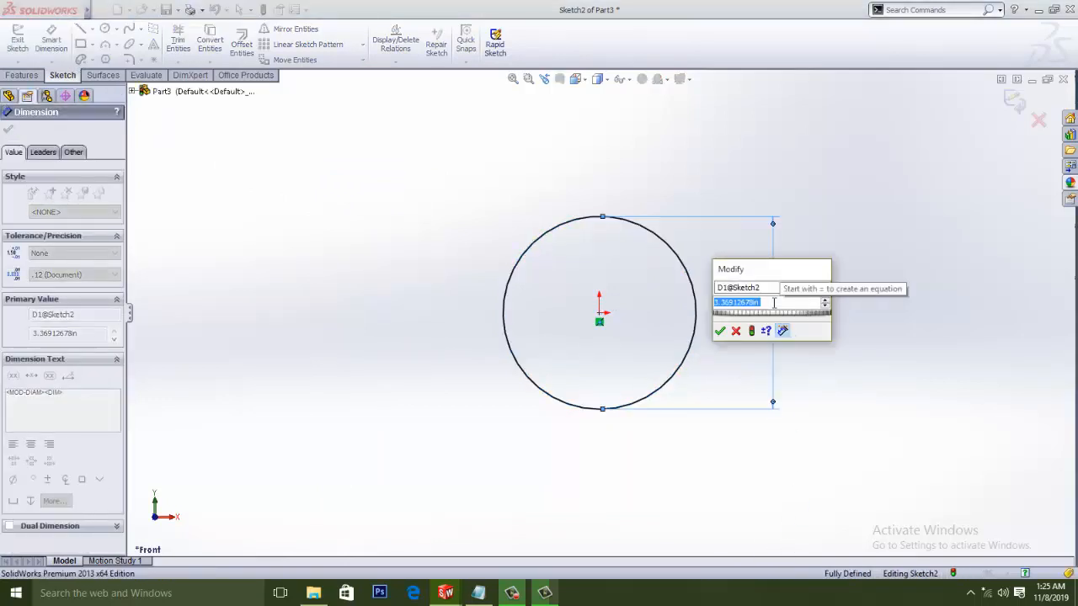
type("3")
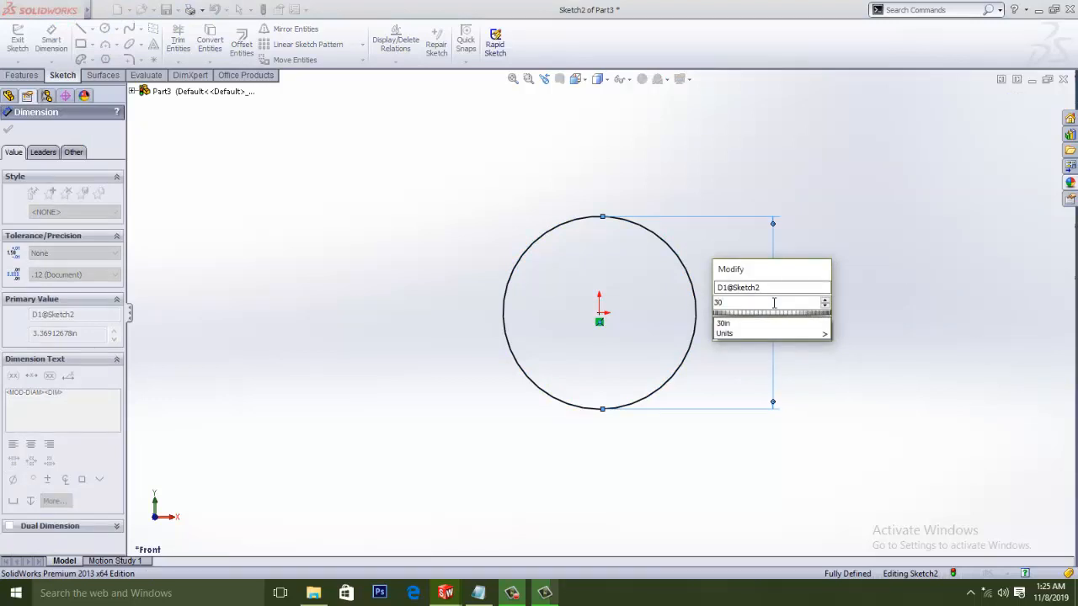
type("0")
key("Return")
key("Return")
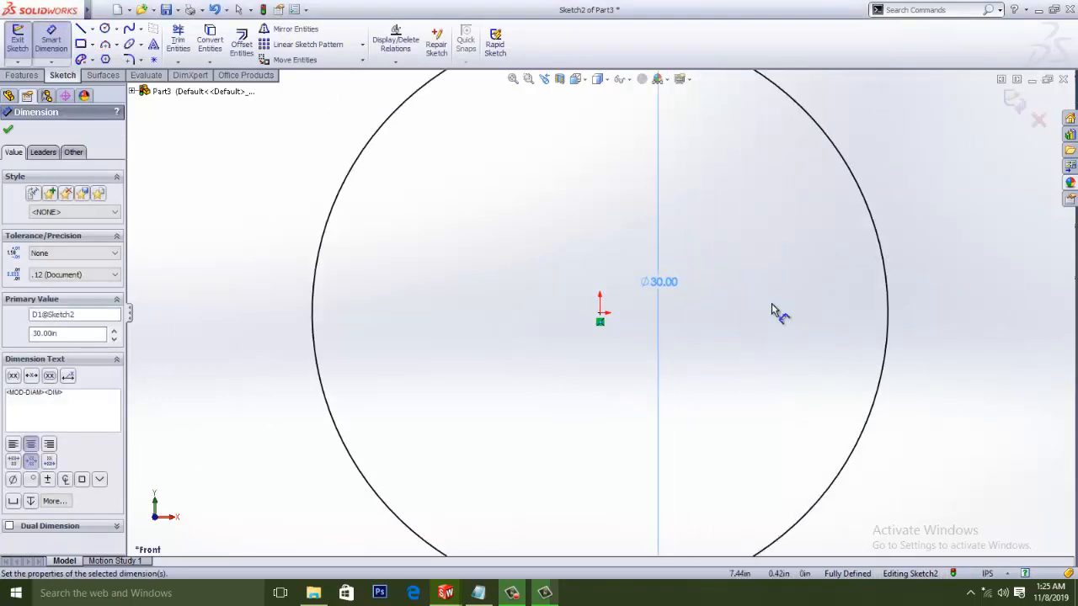
left_click(8, 131)
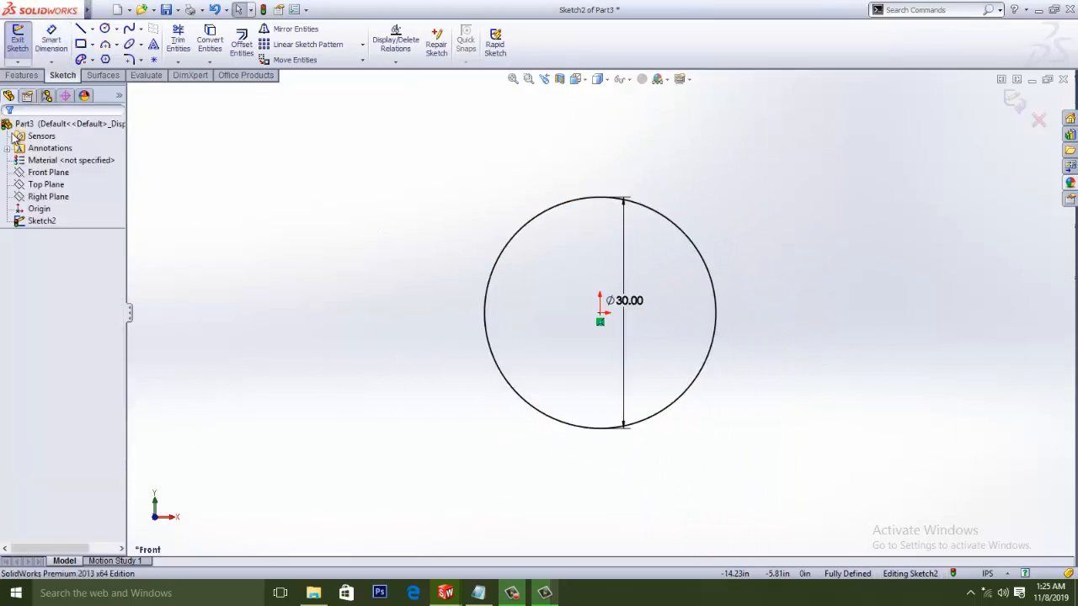
Draw a vertical construction centerline through the origin, from the circle's top quadrant point to its bottom quadrant point.
left_click(92, 29)
left_click(109, 56)
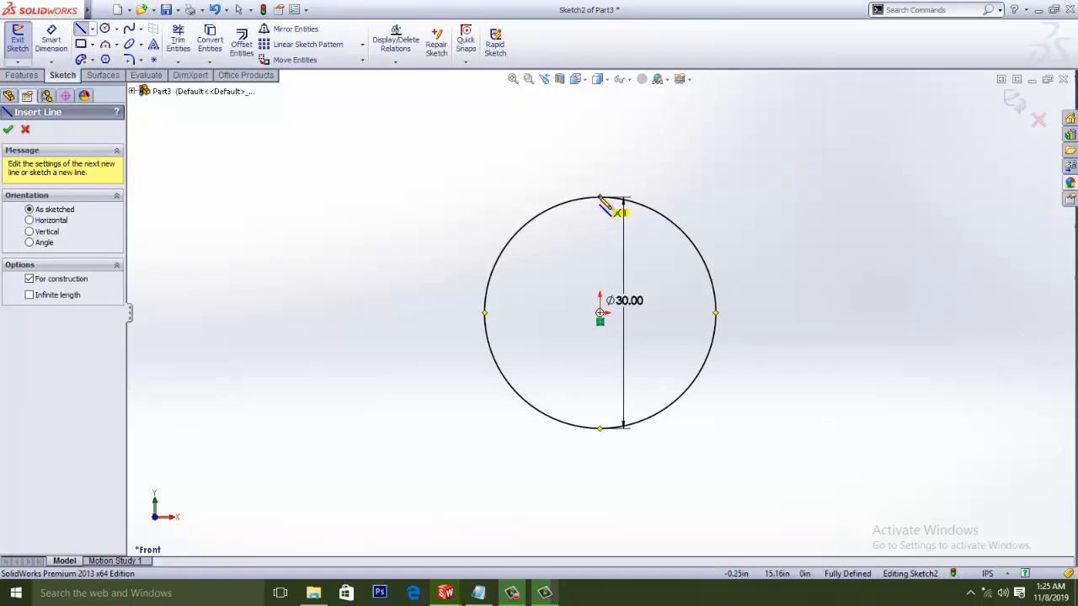
left_click(599, 198)
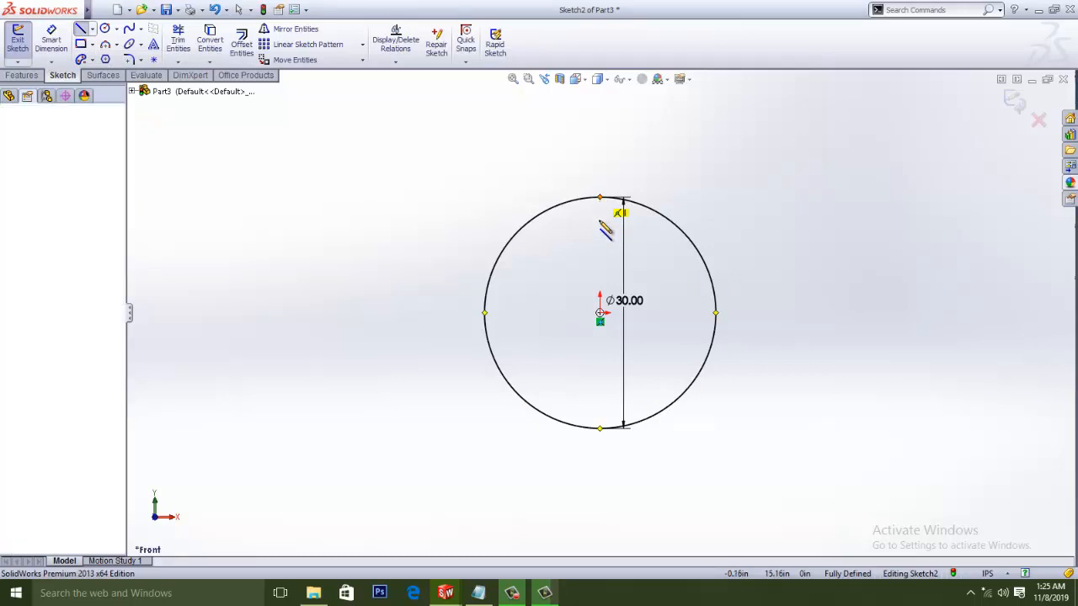
left_click(600, 428)
right_click(449, 314)
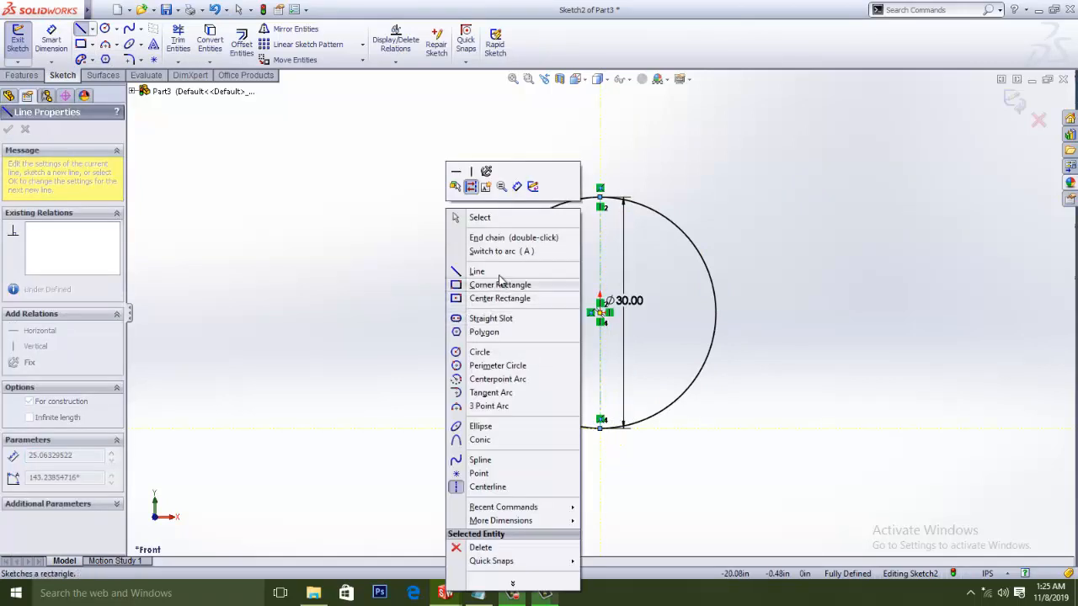
left_click(497, 218)
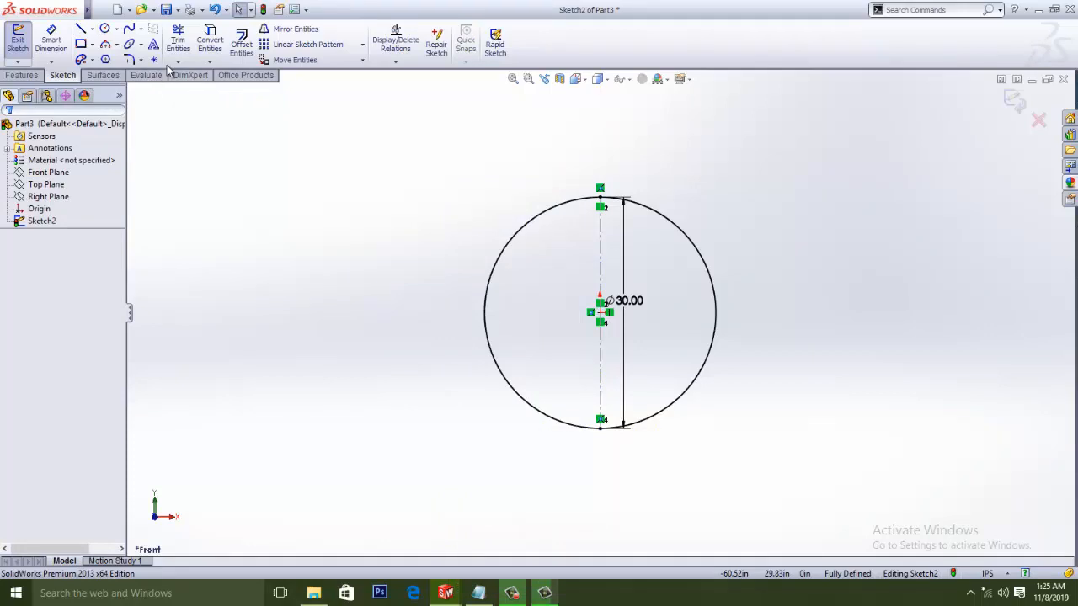
Trim away the right half of the circle with the Trim to closest option, leaving the left semicircle.
left_click(178, 37)
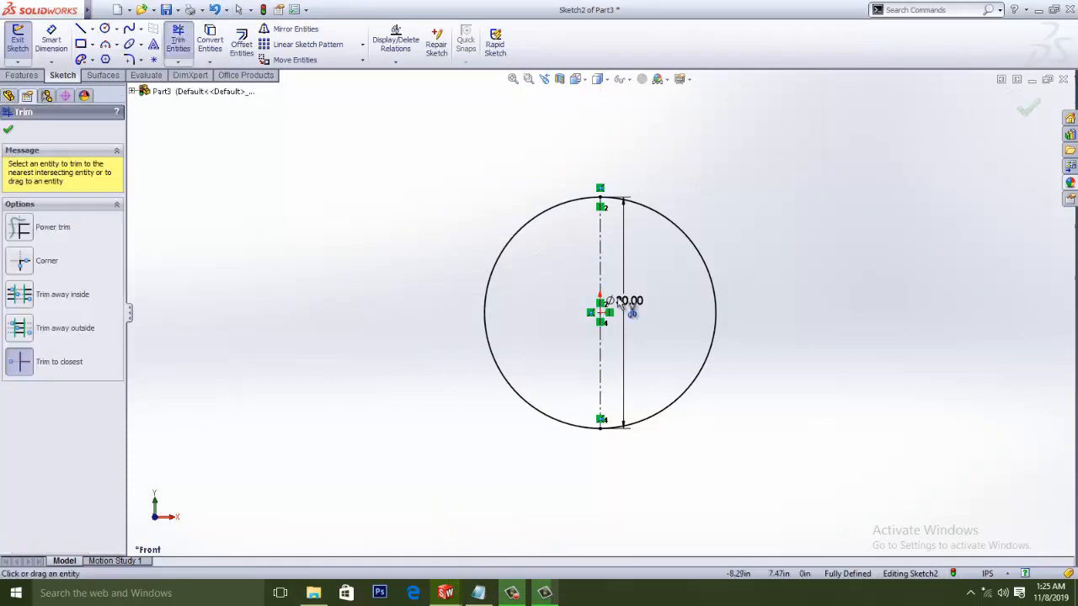
left_click(717, 311)
scroll(630, 291, "down", 2)
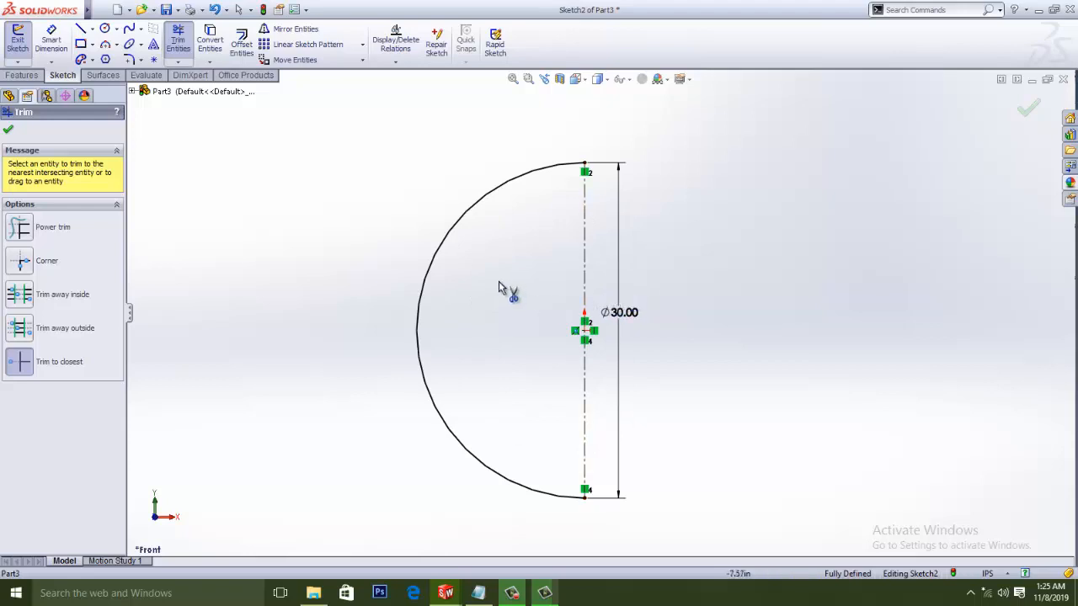
left_click(8, 130)
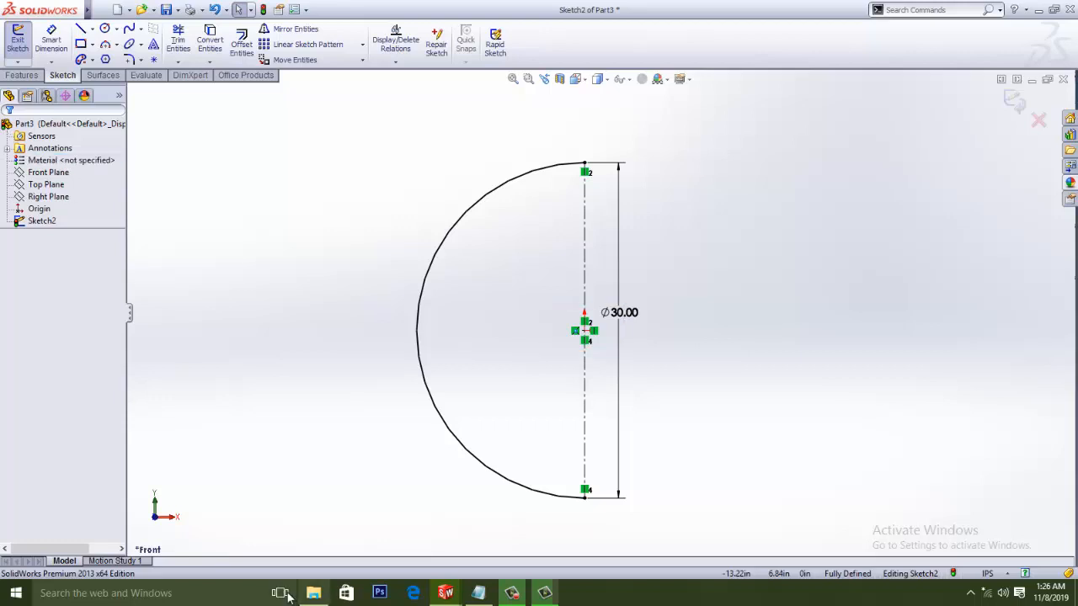
Offset the semicircle inward by 5 in, using the Reverse option with Add dimensions enabled.
left_click(249, 55)
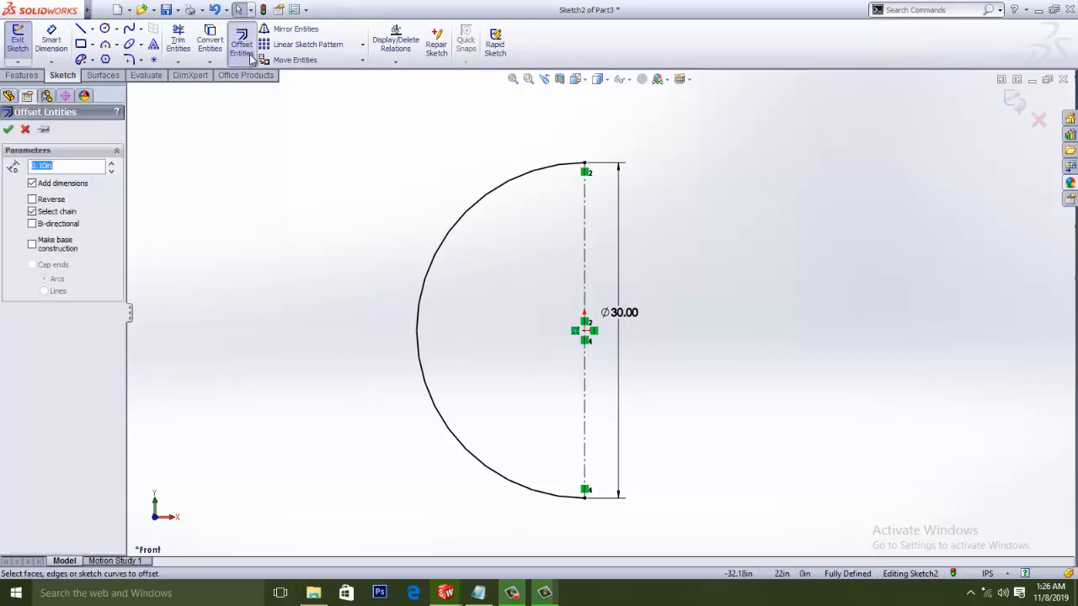
left_click(430, 272)
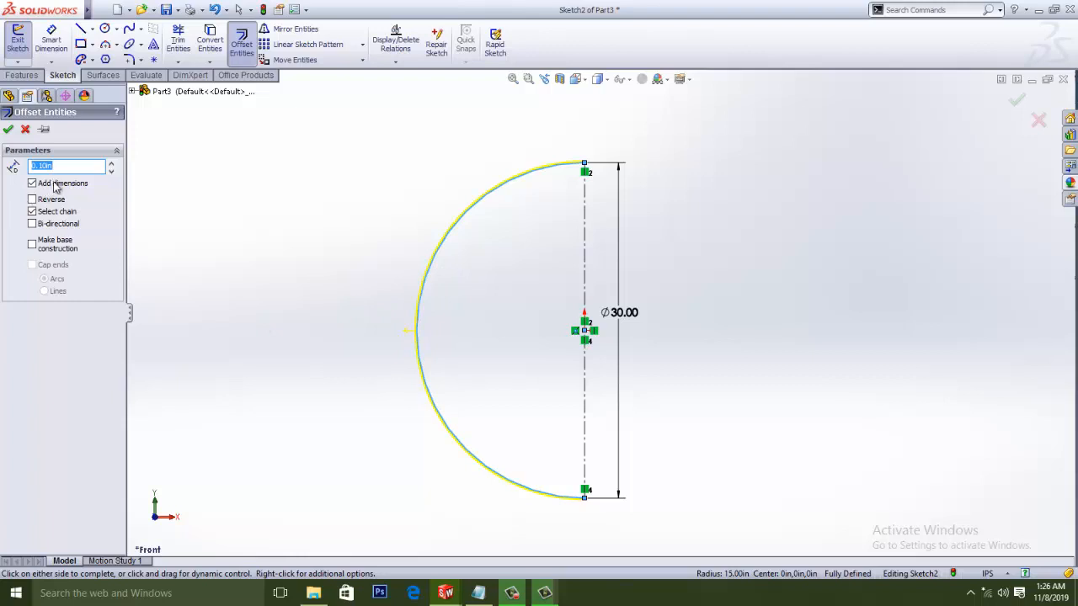
left_click(58, 166)
type("1")
key("Return")
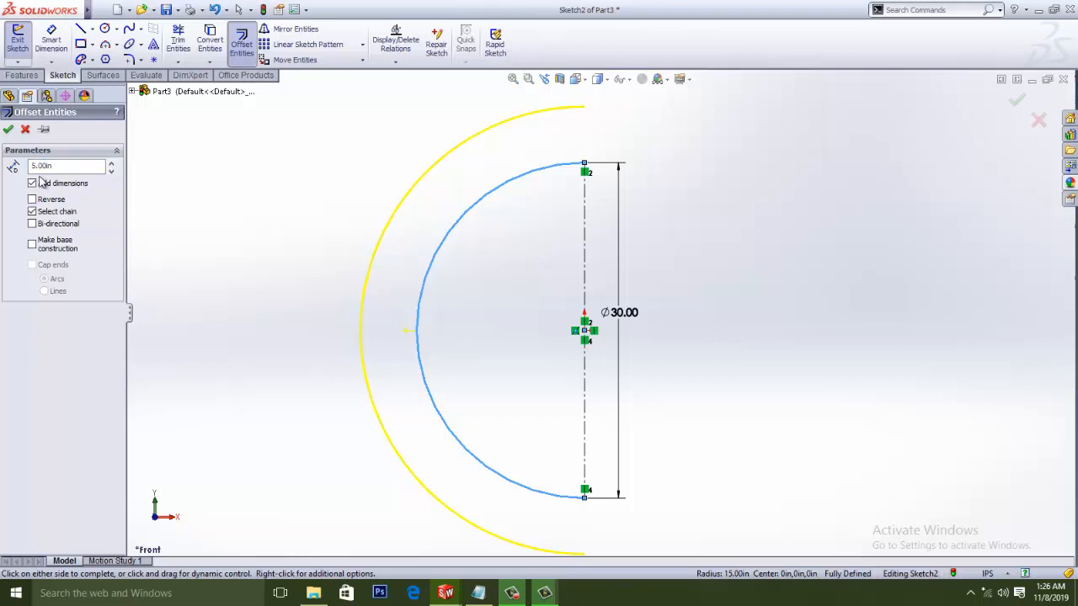
left_click(32, 202)
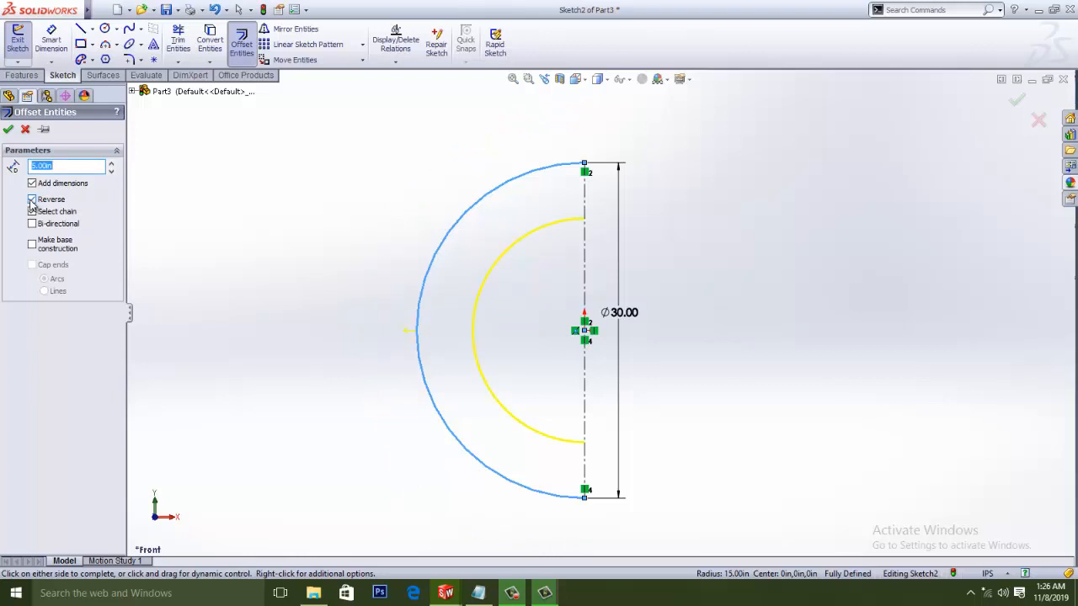
left_click(18, 130)
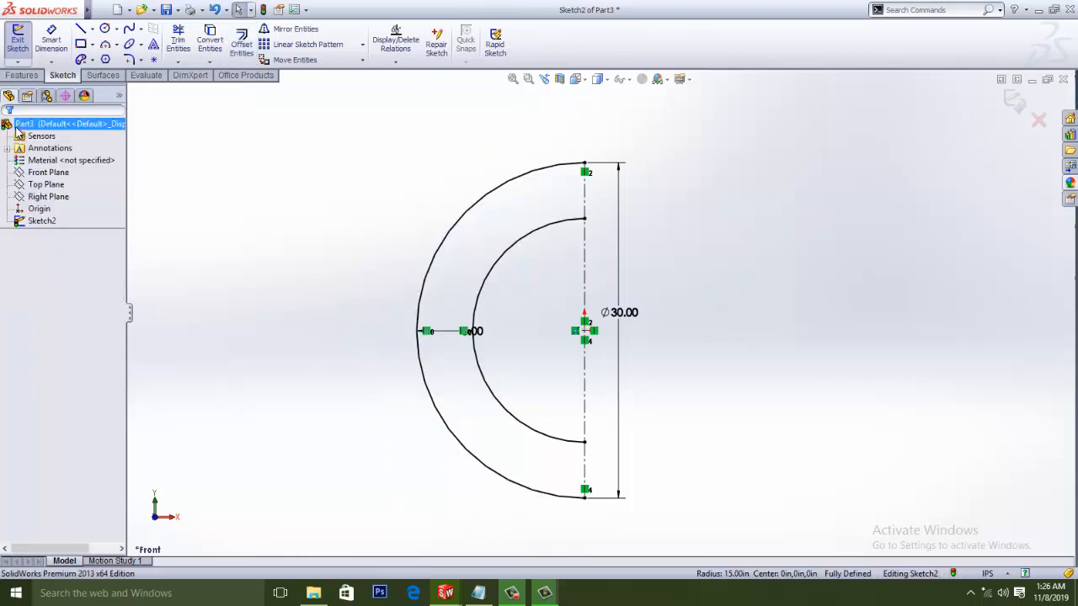
Draw a vertical line joining the upper ends of the outer and inner arcs.
scroll(666, 237, "down", 2)
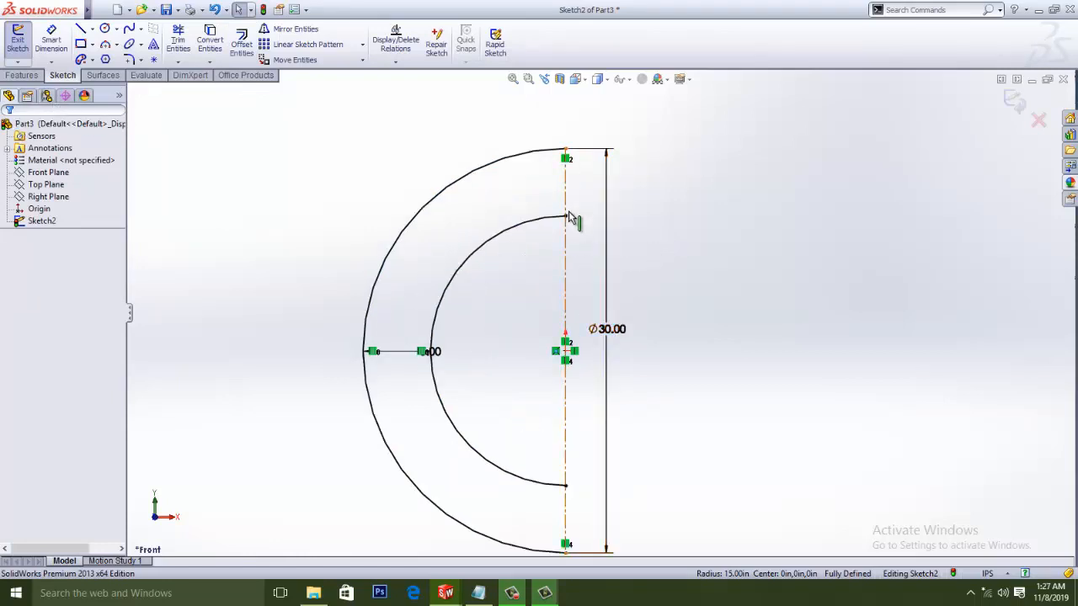
scroll(569, 218, "down", 2)
scroll(516, 296, "up", 2)
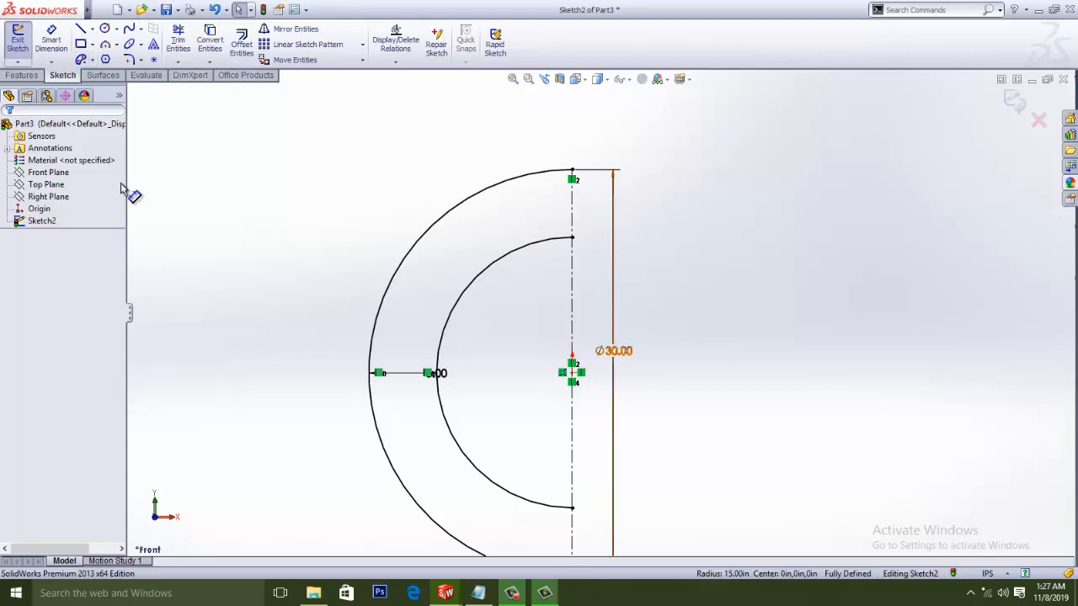
left_click(81, 29)
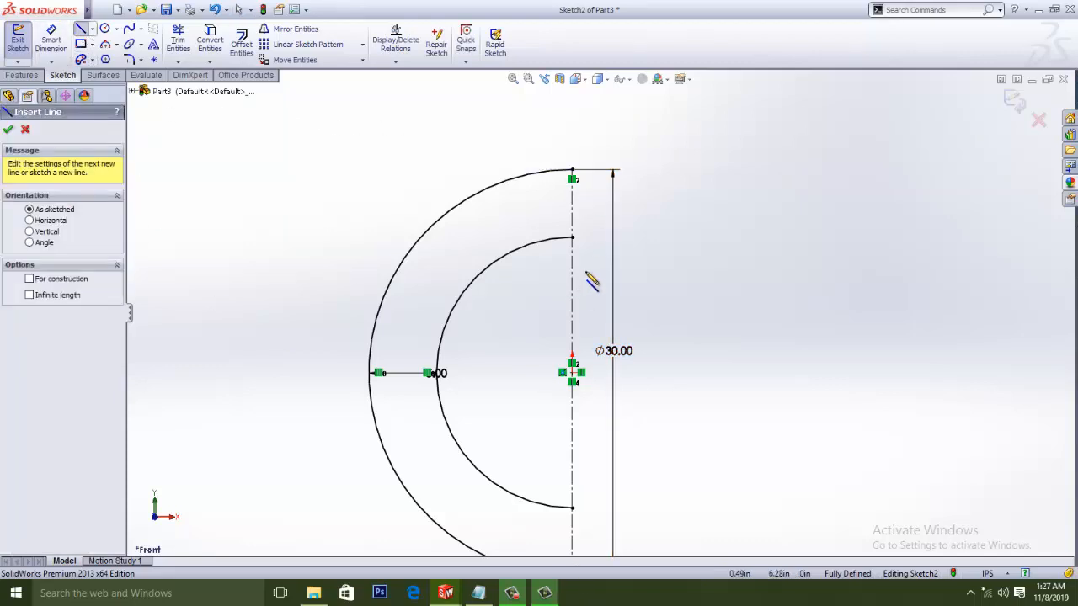
left_click(572, 171)
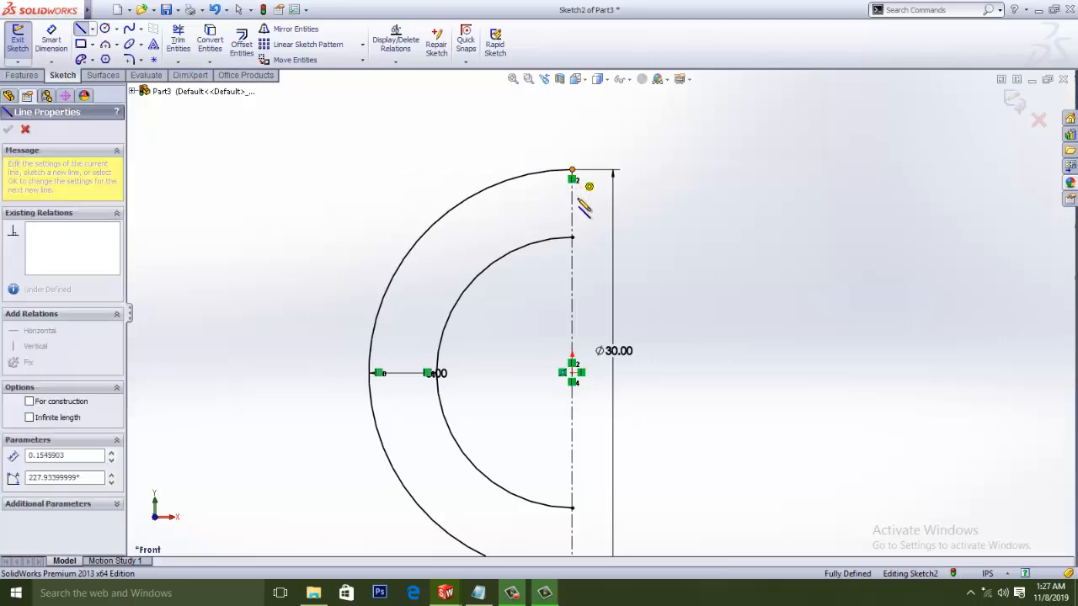
left_click(572, 239)
Close the profile with a vertical line joining the lower ends of the two arcs, and exit the sketch.
scroll(585, 505, "down", 1)
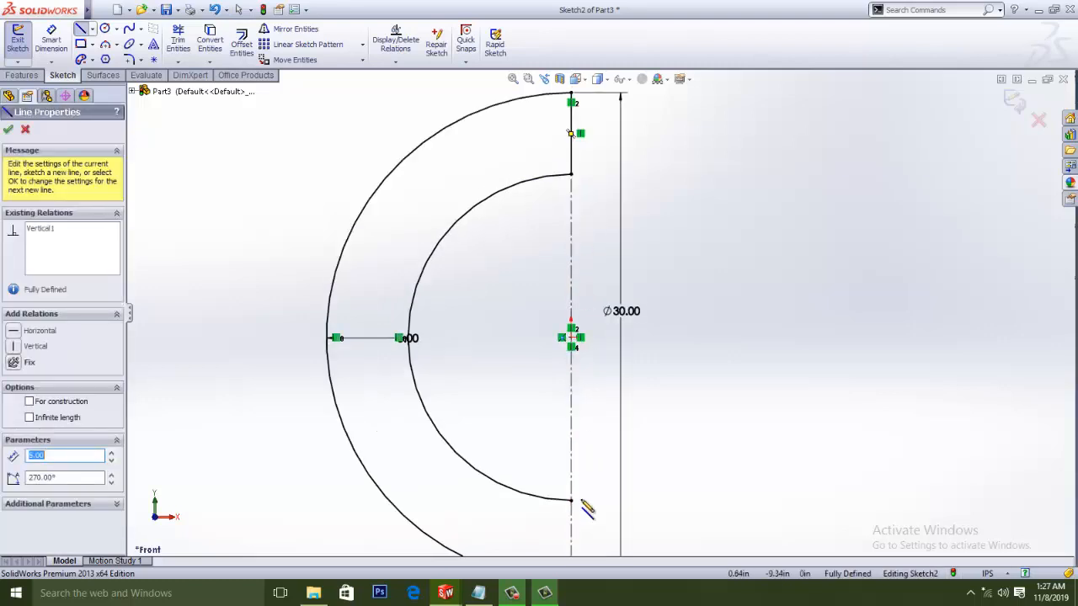
scroll(581, 505, "up", 3)
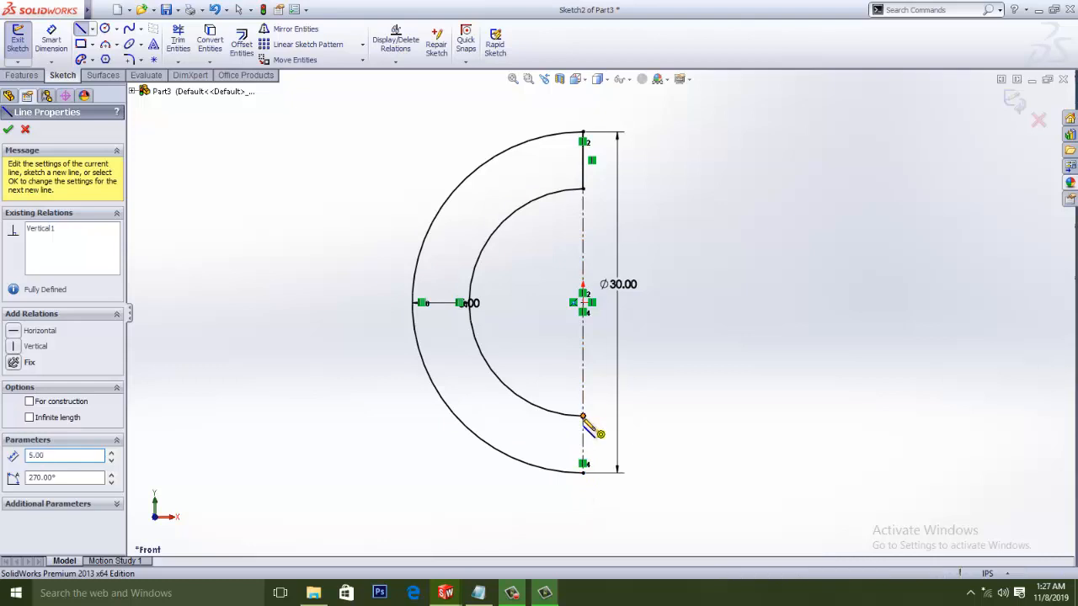
left_click(583, 417)
left_click(583, 472)
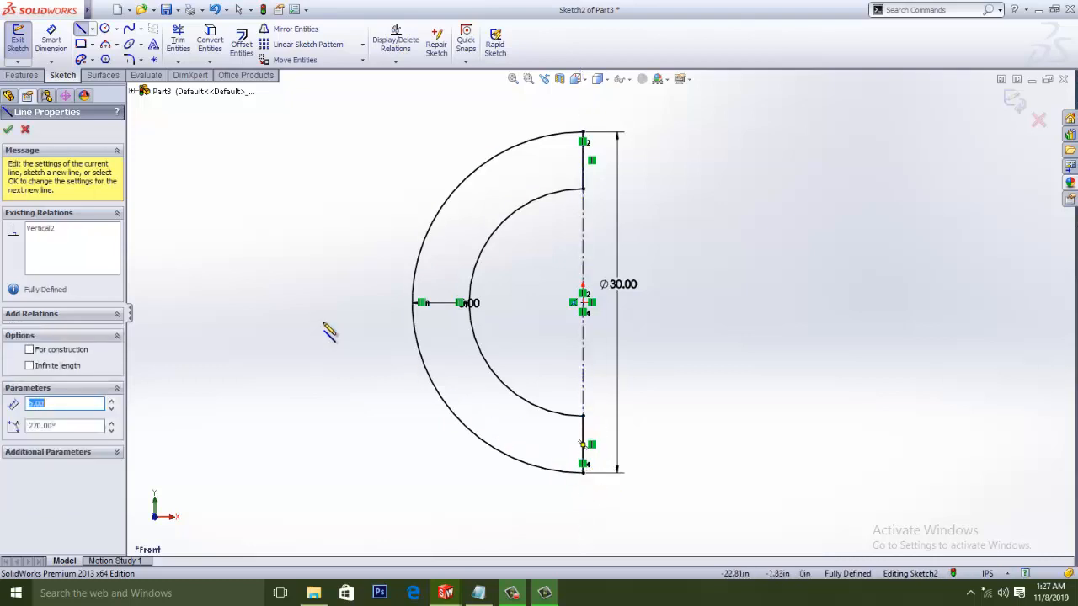
right_click(329, 330)
left_click(350, 255)
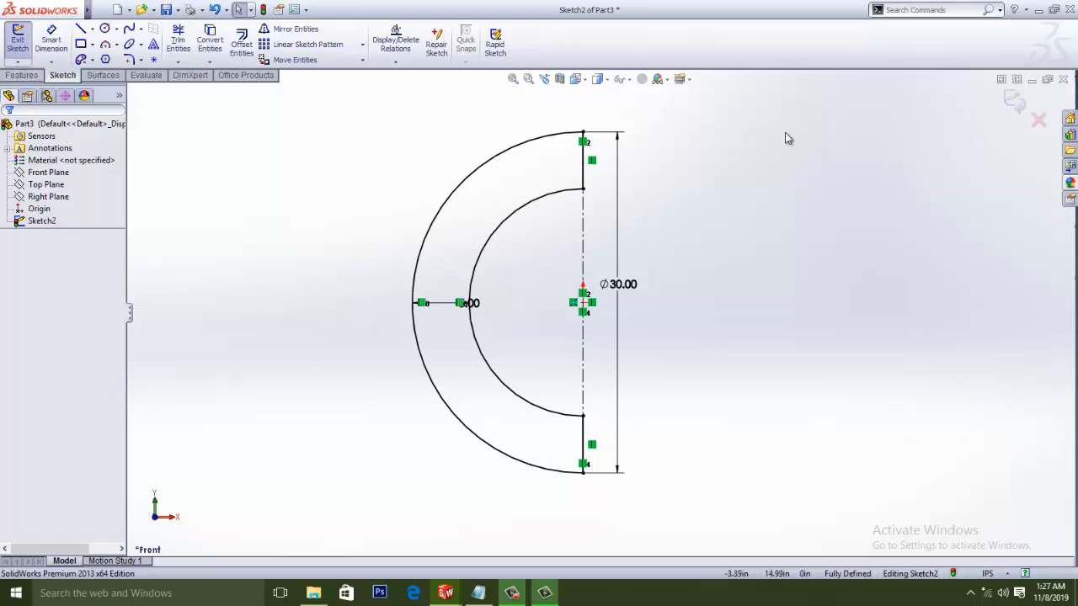
left_click(1021, 110)
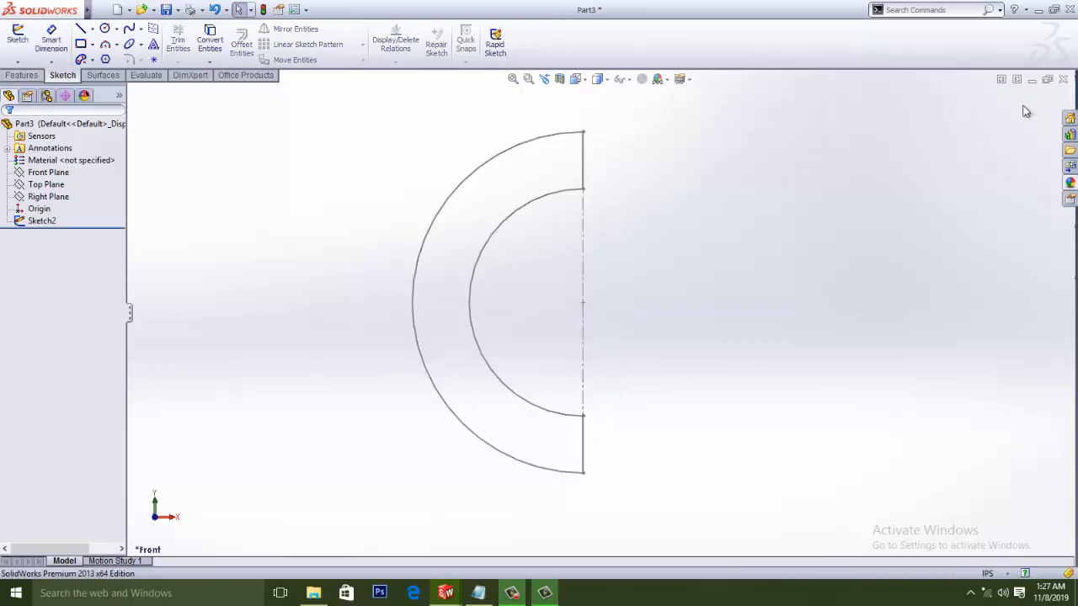
Revolve the half-ring sketch 360 degrees about its vertical centerline with the Blind option to create the solid.
left_click(37, 77)
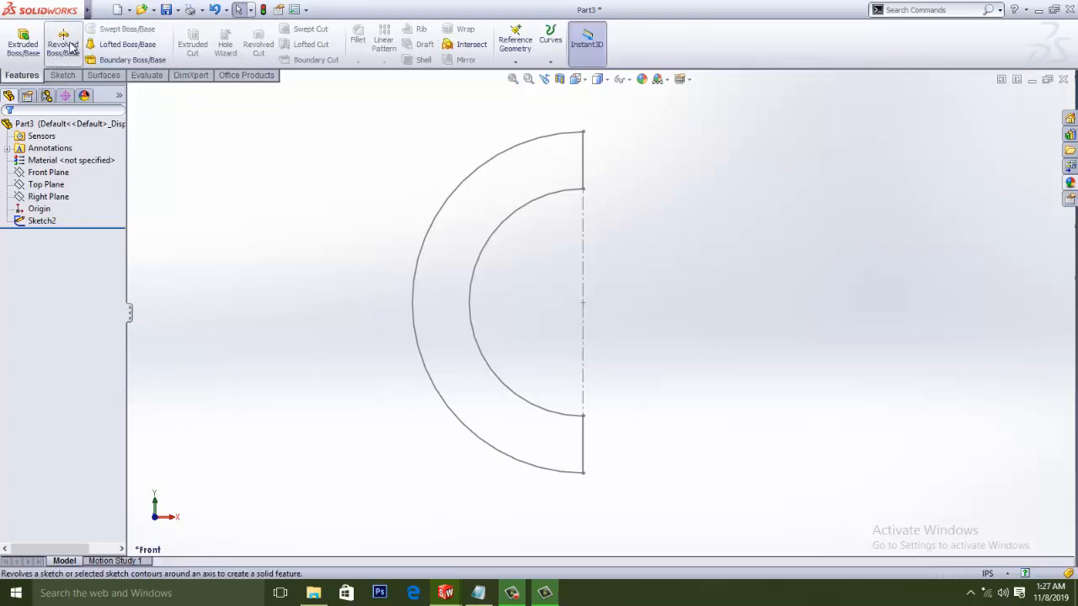
left_click(70, 47)
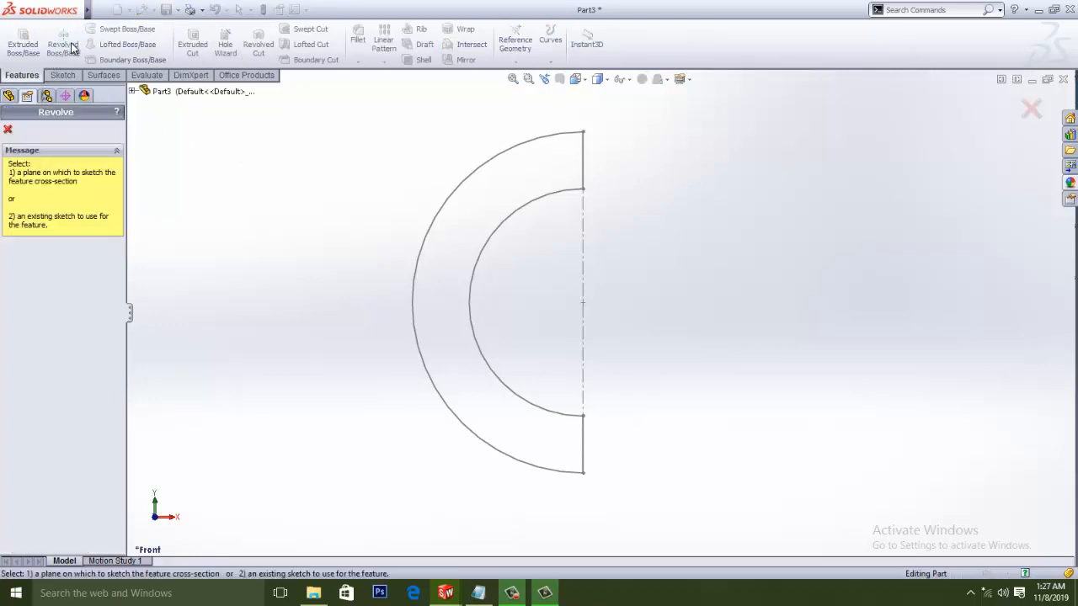
left_click(585, 166)
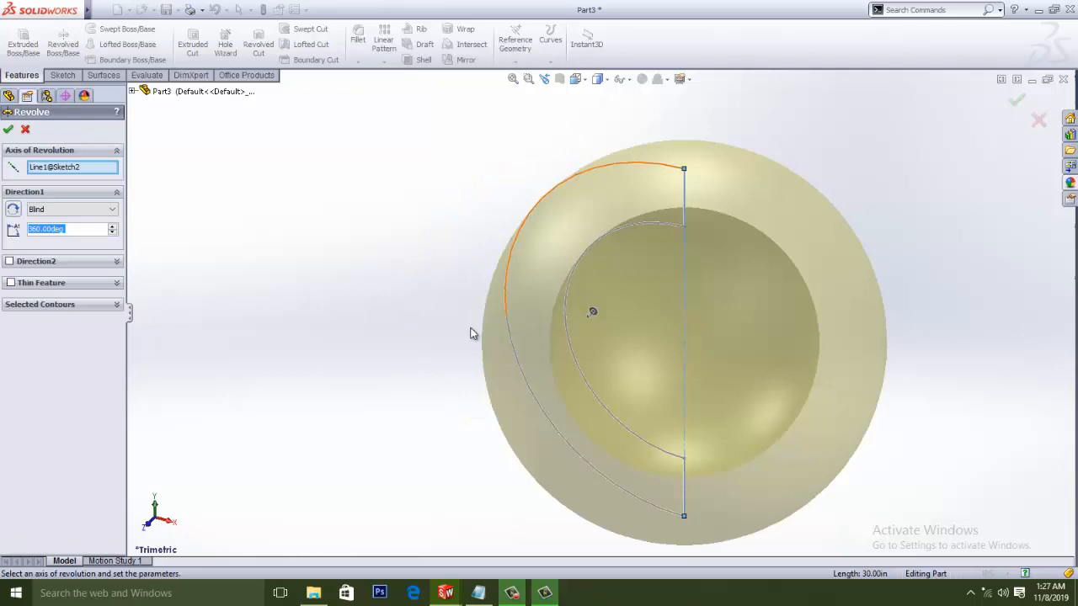
mouse_move(445, 337)
middle_mouse_down()
mouse_move(652, 362)
mouse_move(667, 342)
mouse_move(544, 294)
mouse_move(539, 237)
middle_mouse_up()
scroll(546, 255, "up", 5)
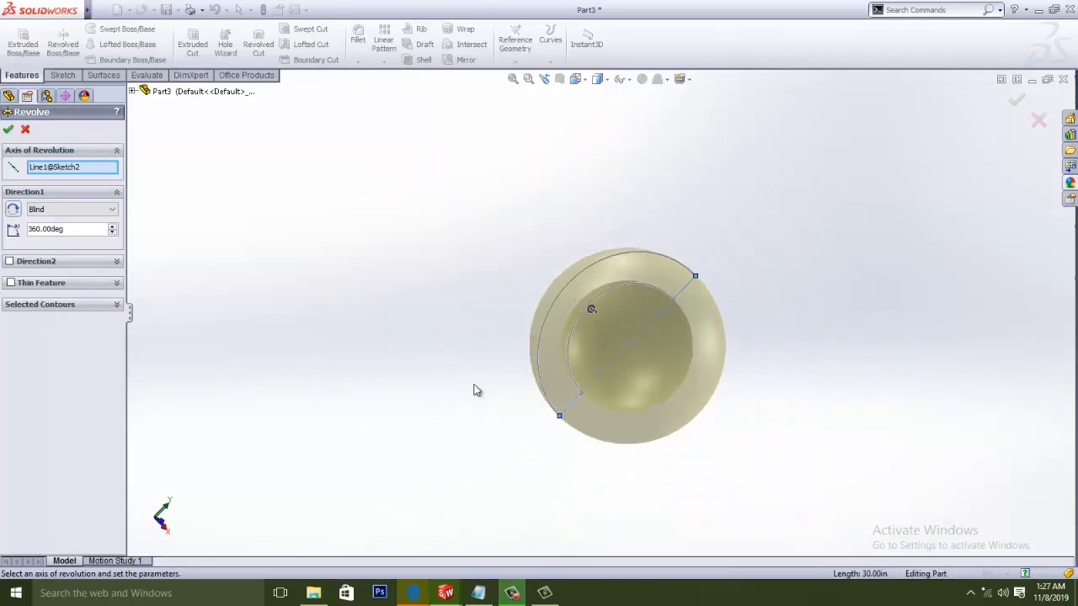
middle_click_drag(475, 390, 498, 337)
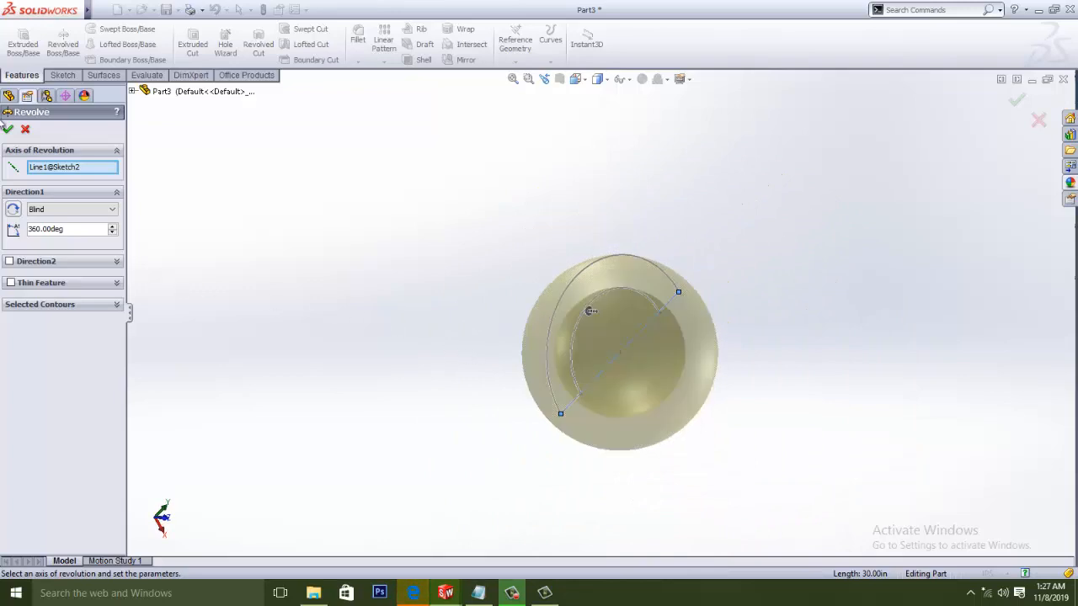
left_click(7, 128)
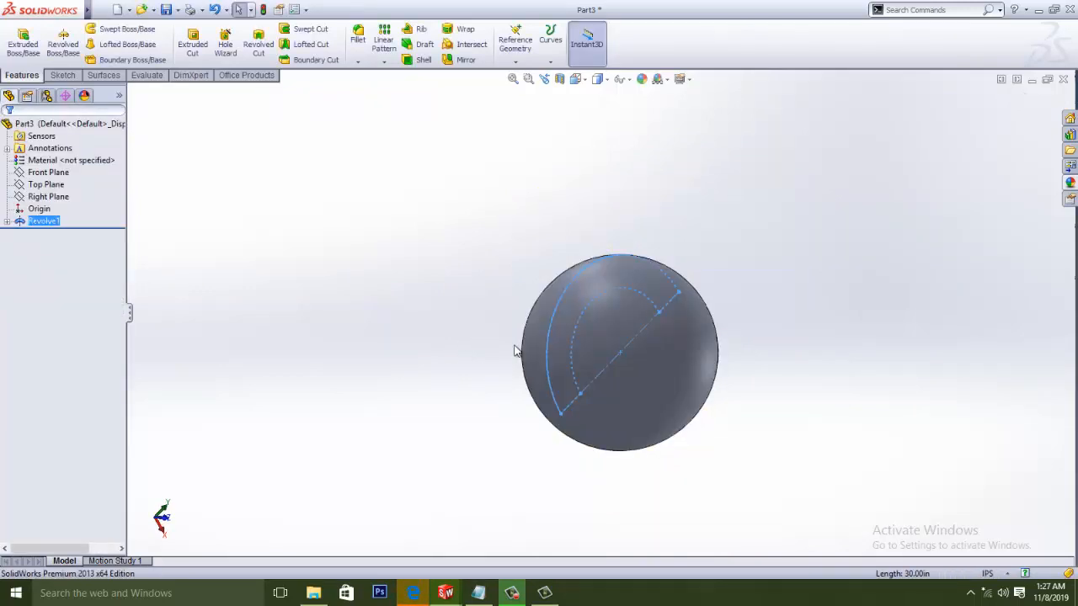
Examine the revolved sphere's outer surface from several angles and distances.
middle_click_drag(478, 388, 524, 274)
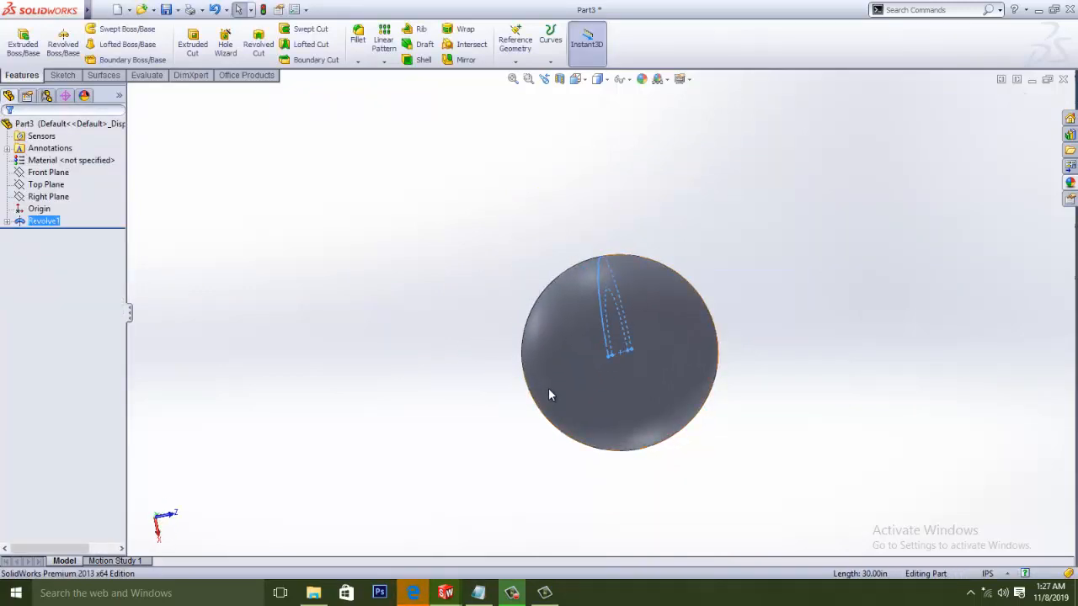
scroll(818, 410, "down", 2)
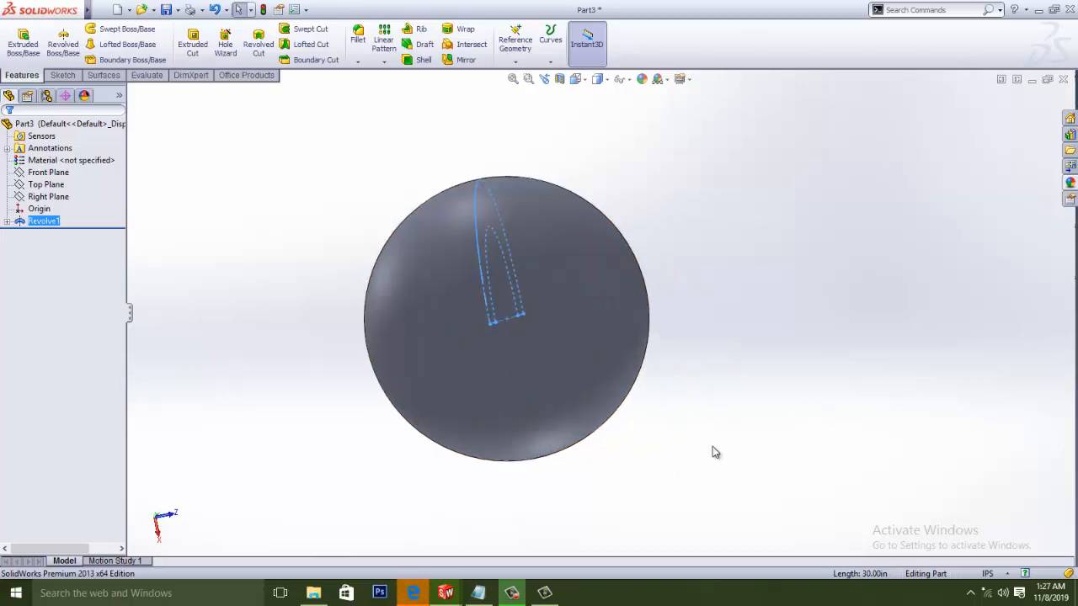
left_click(668, 266)
mouse_move(674, 260)
middle_mouse_down()
mouse_move(707, 281)
mouse_move(794, 395)
mouse_move(803, 315)
mouse_move(729, 474)
middle_mouse_up()
scroll(732, 452, "down", 2)
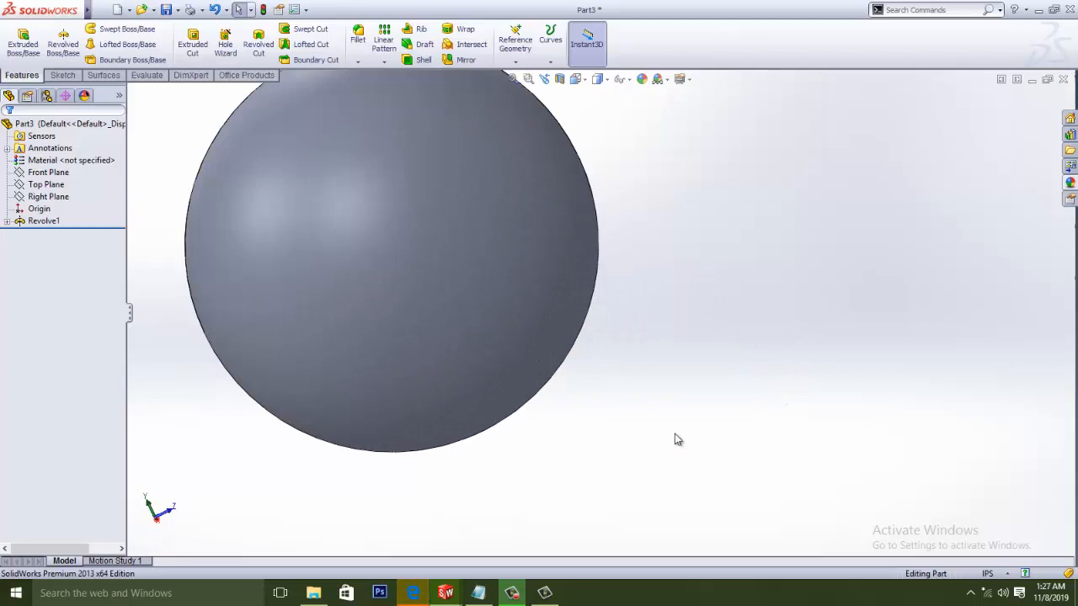
scroll(674, 434, "up", 2)
mouse_move(674, 427)
middle_mouse_down()
mouse_move(675, 408)
mouse_move(713, 383)
mouse_move(751, 395)
mouse_move(715, 404)
mouse_move(780, 410)
middle_mouse_up()
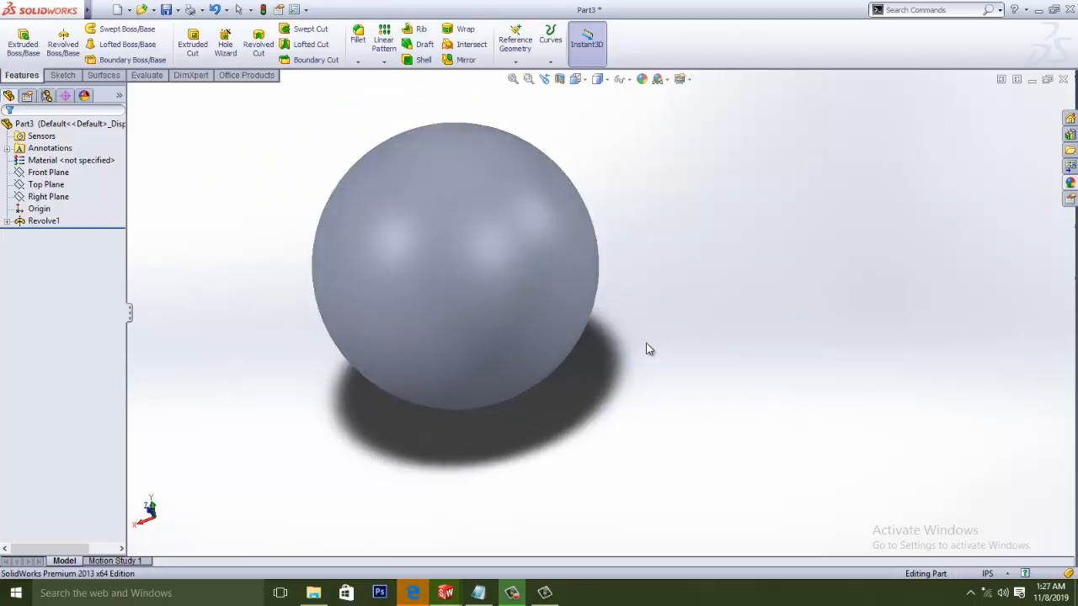
scroll(627, 295, "up", 2)
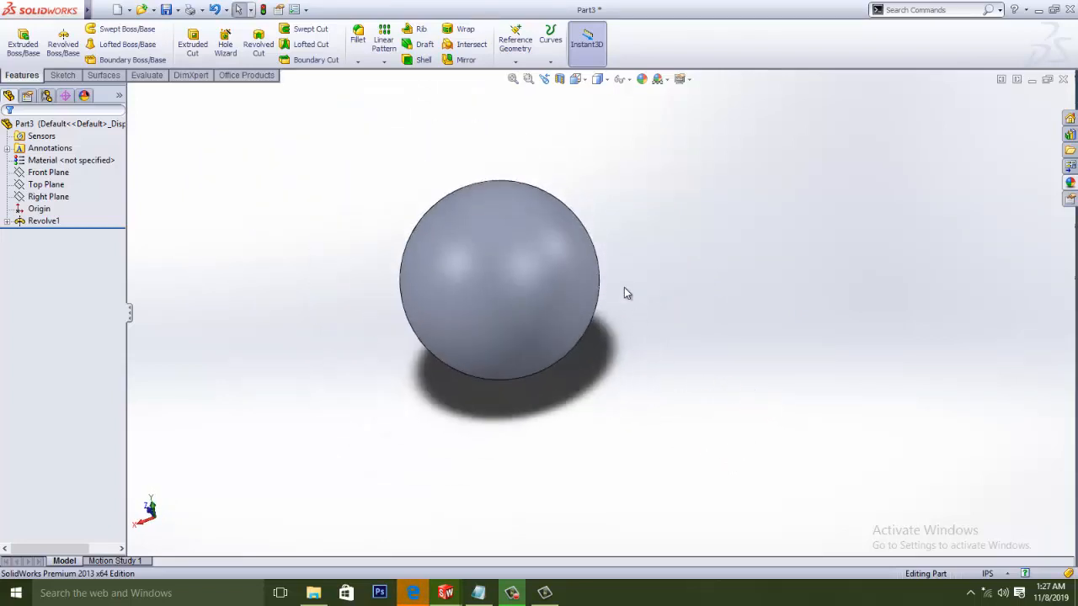
Change the whole part's appearance color to golden yellow with red 255, green 192 and blue 0.
left_click(642, 78)
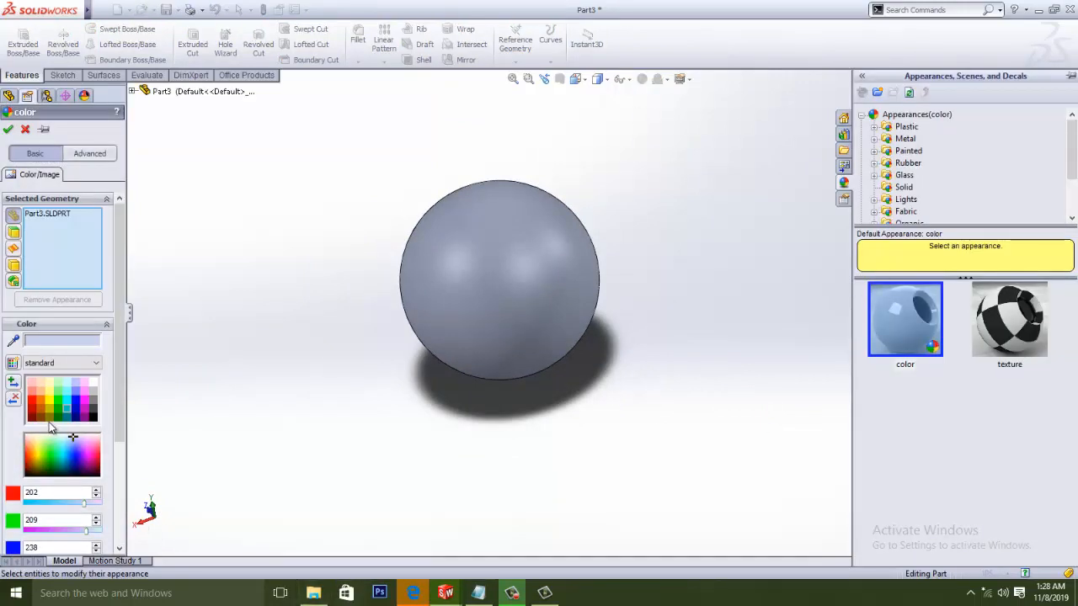
left_click(49, 419)
left_click(34, 412)
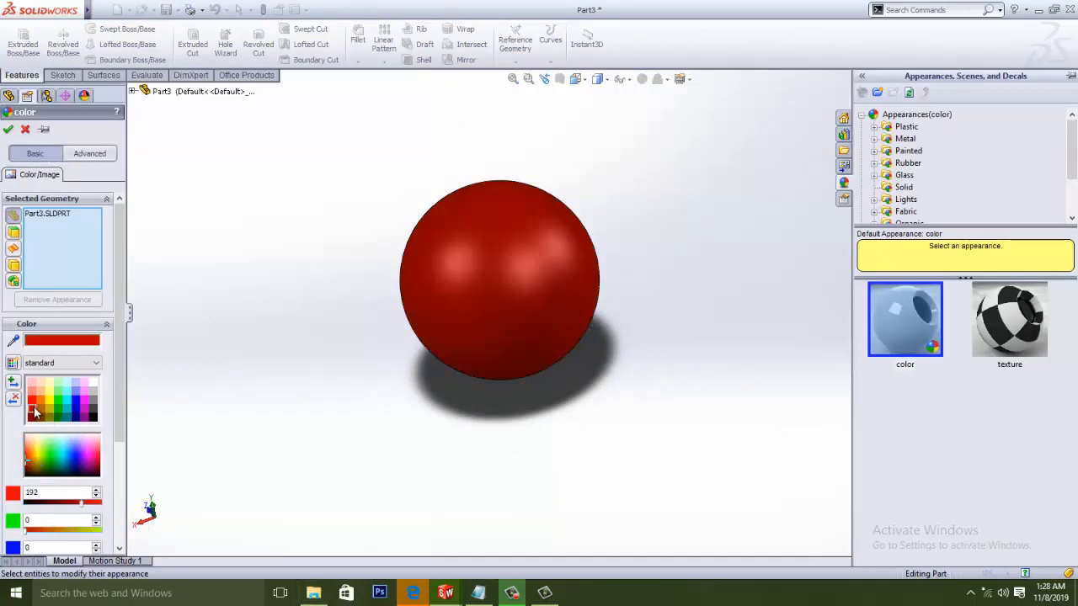
left_click(48, 412)
left_click(48, 420)
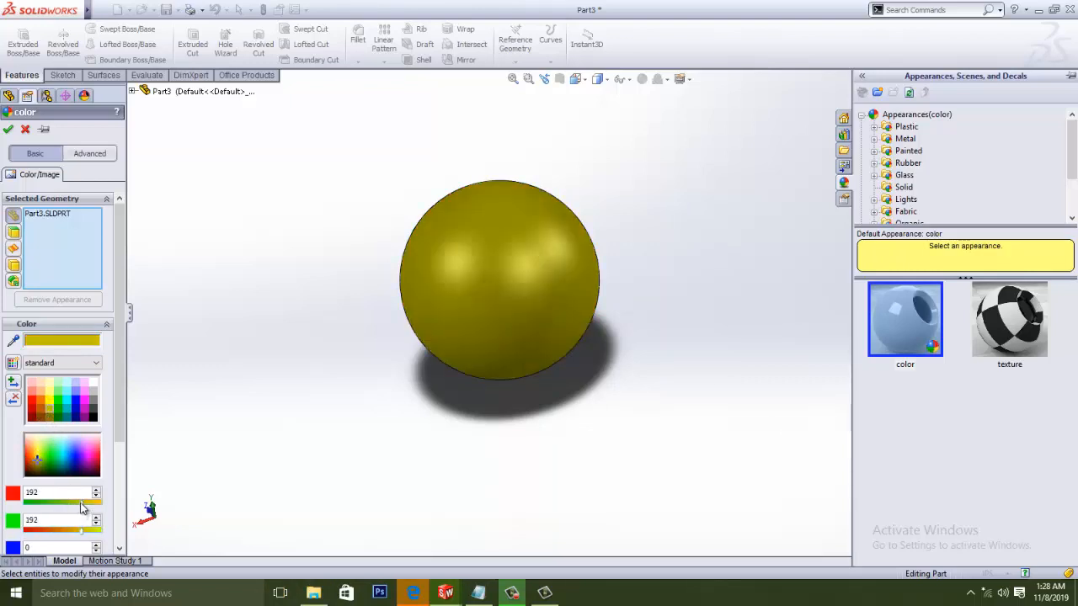
left_click_drag(81, 503, 110, 508)
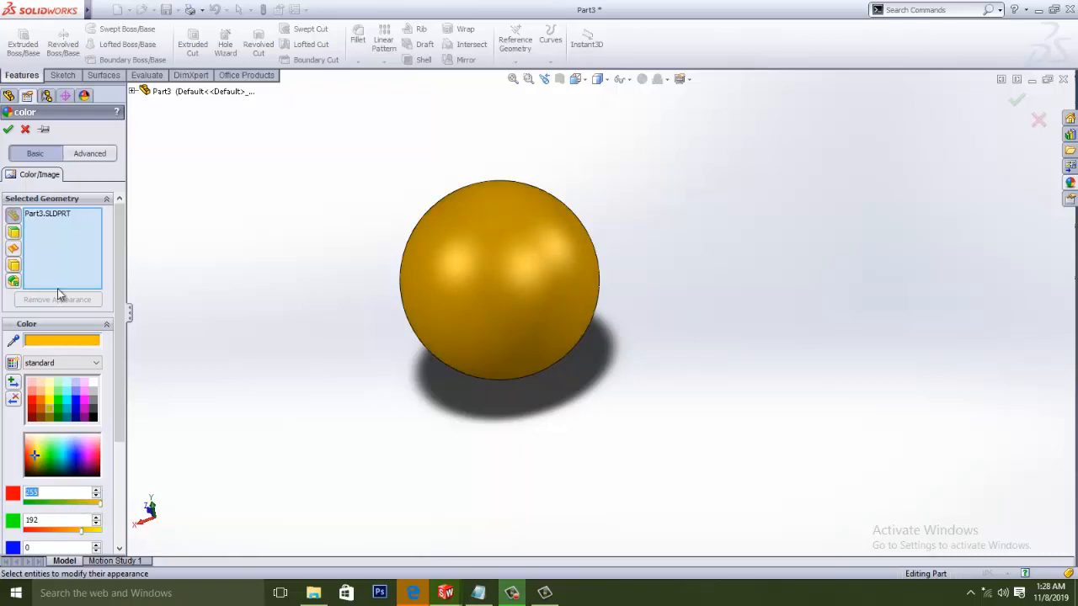
left_click(7, 129)
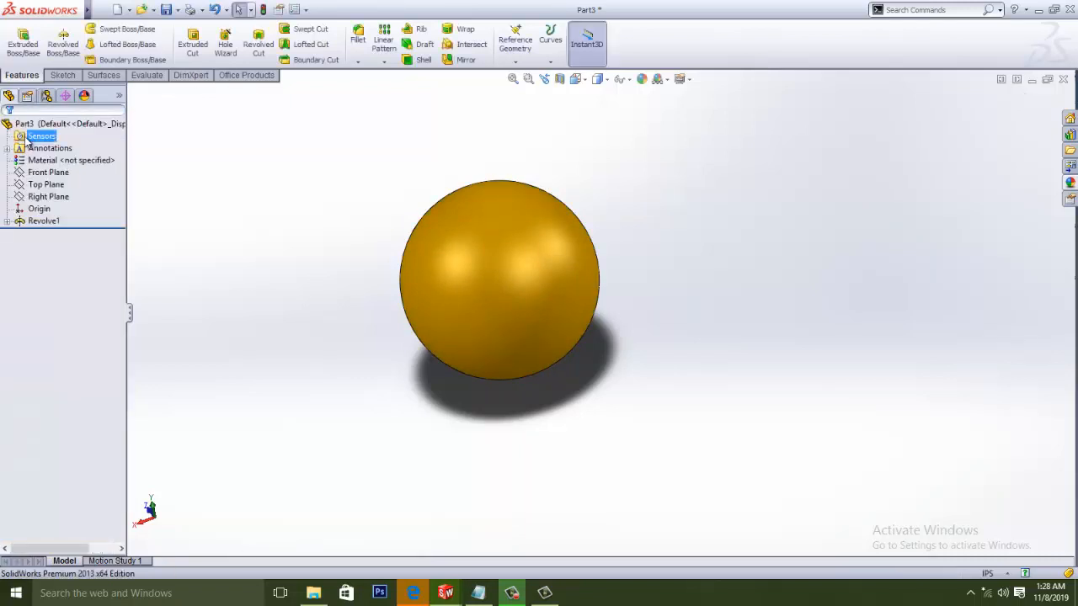
middle_click_drag(216, 248, 334, 313)
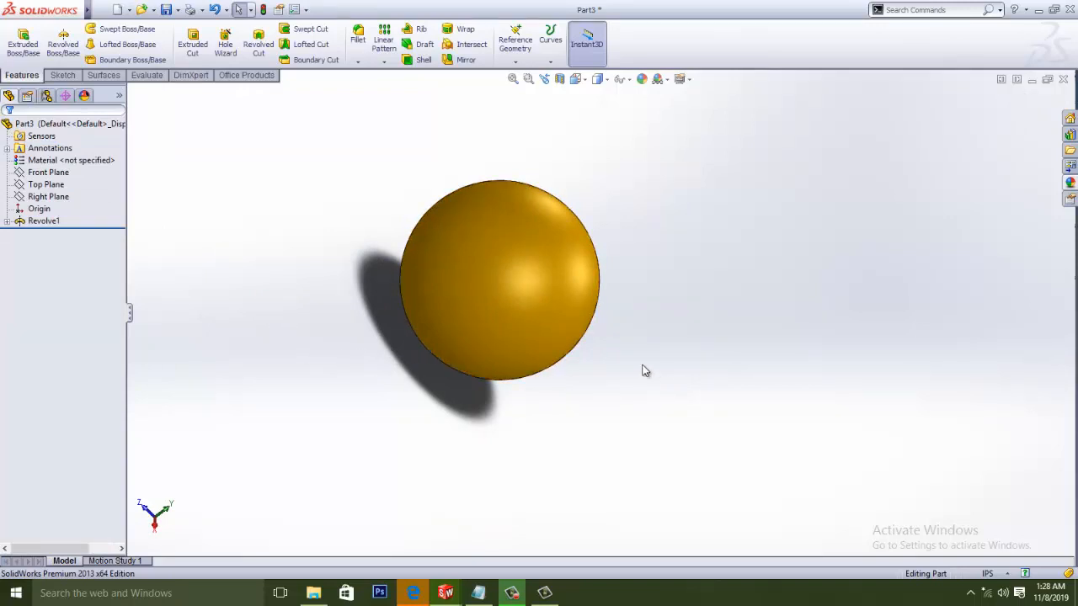
middle_click_drag(642, 370, 582, 310)
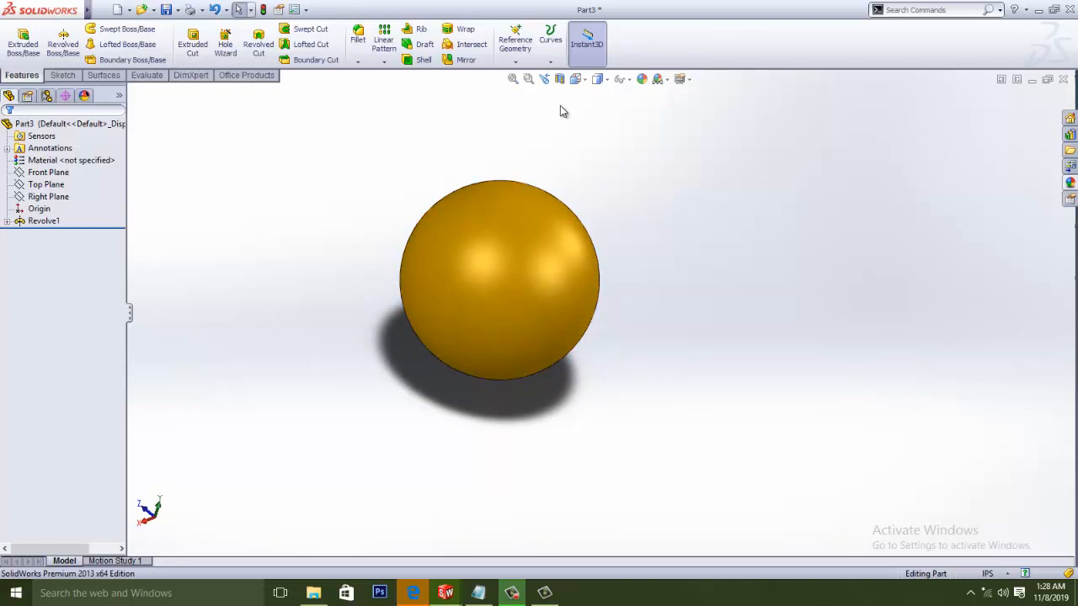
left_click(559, 79)
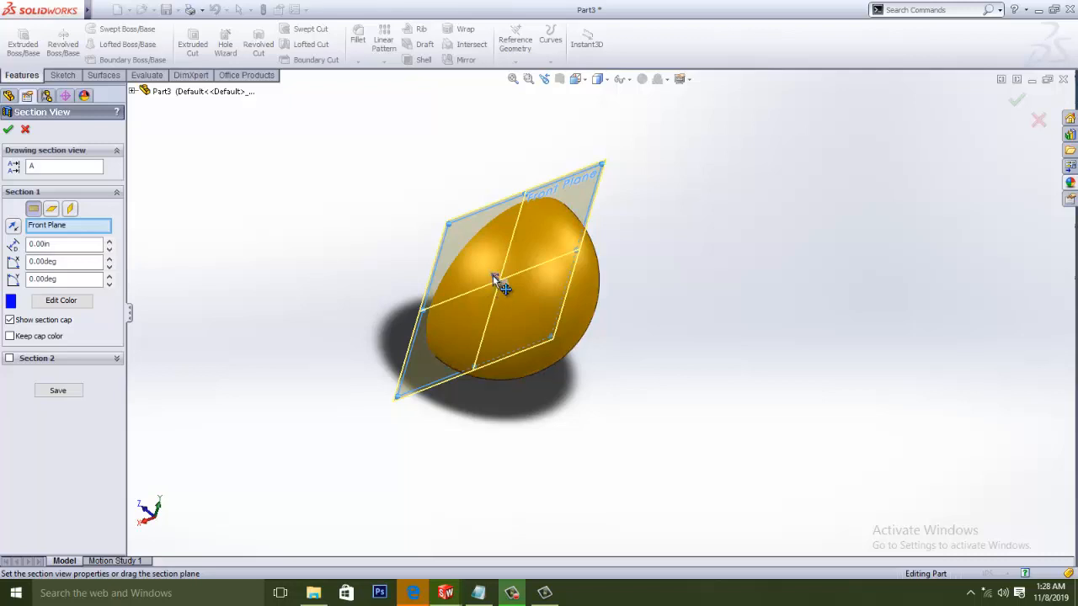
left_click_drag(494, 276, 500, 282)
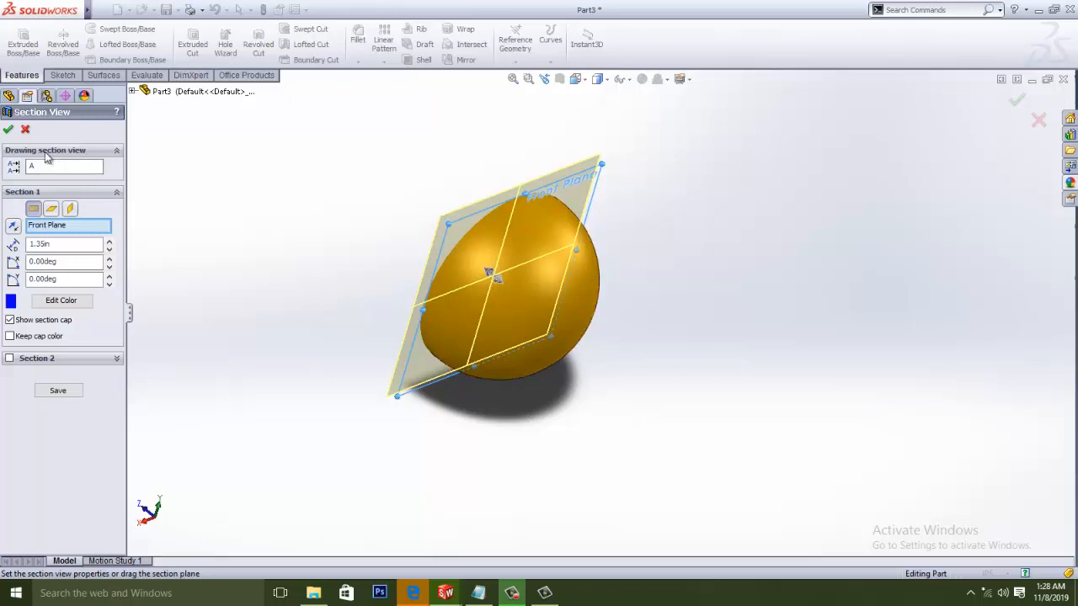
left_click(25, 129)
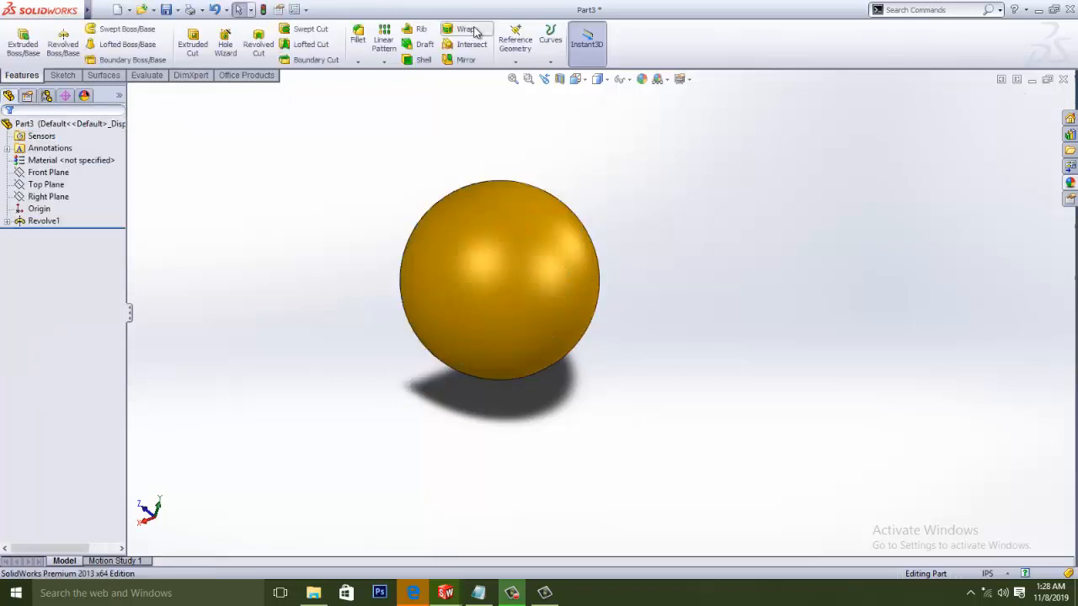
Apply a section view through the Front Plane at 0.00 in offset and inspect the sphere's hollow interior and wall.
left_click(561, 80)
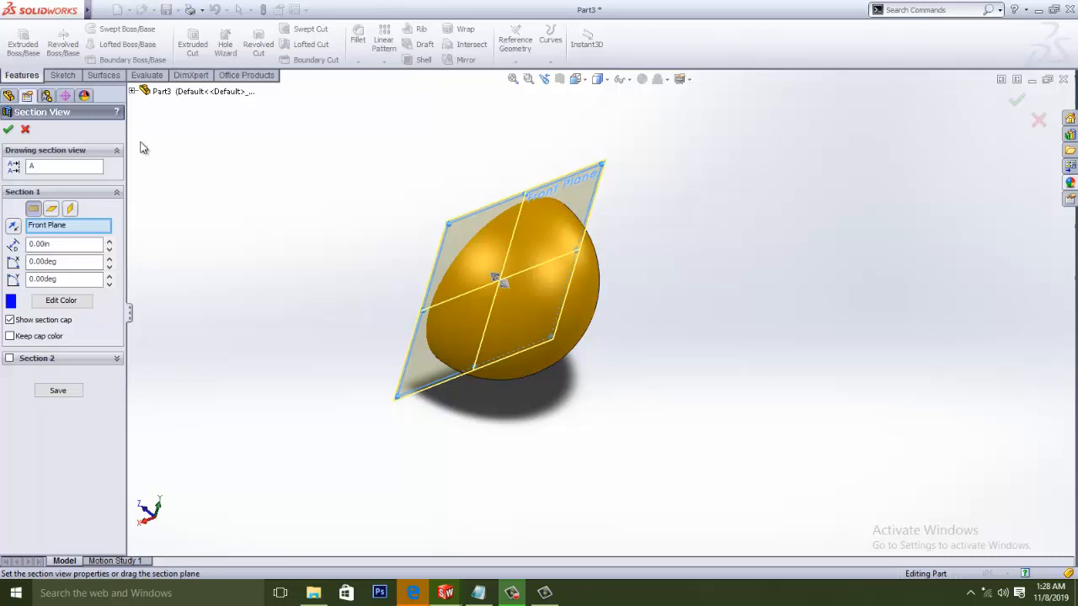
left_click(8, 129)
middle_click_drag(214, 204, 394, 514)
scroll(615, 297, "down", 2)
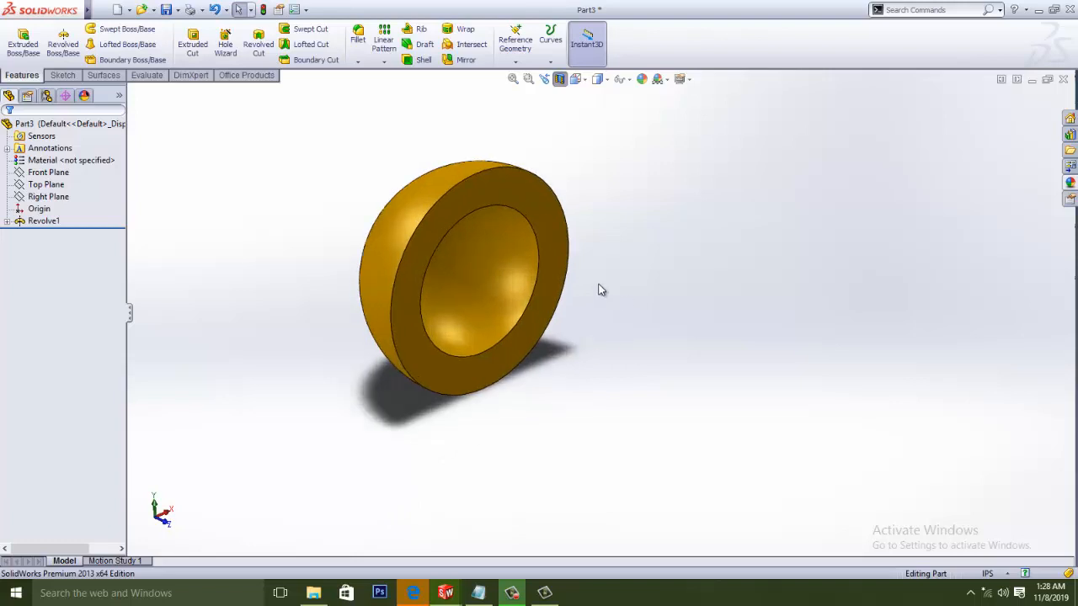
scroll(601, 303, "down", 2)
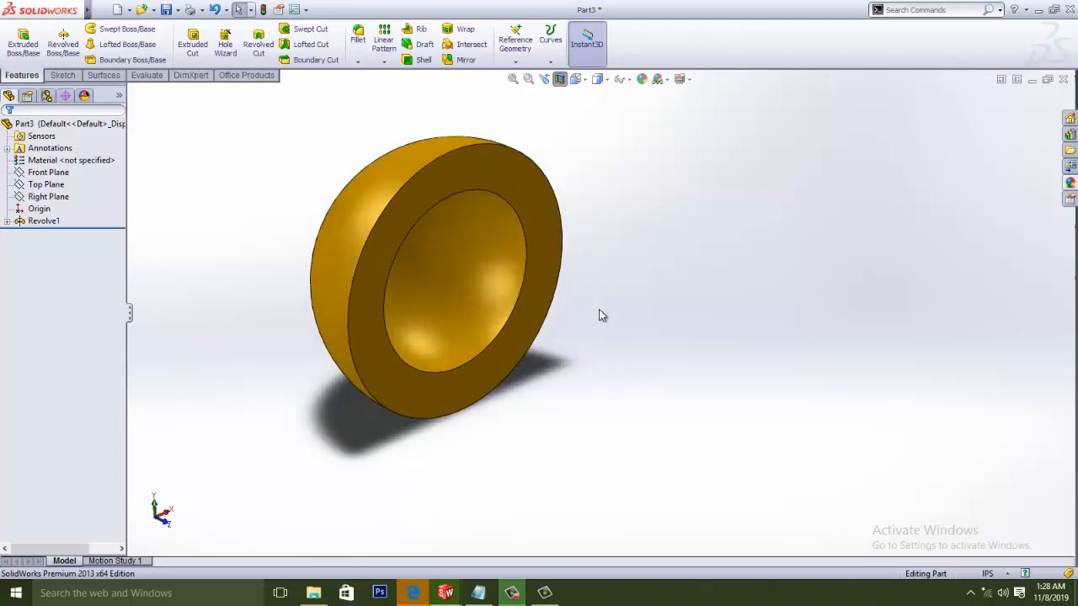
scroll(324, 127, "up", 1)
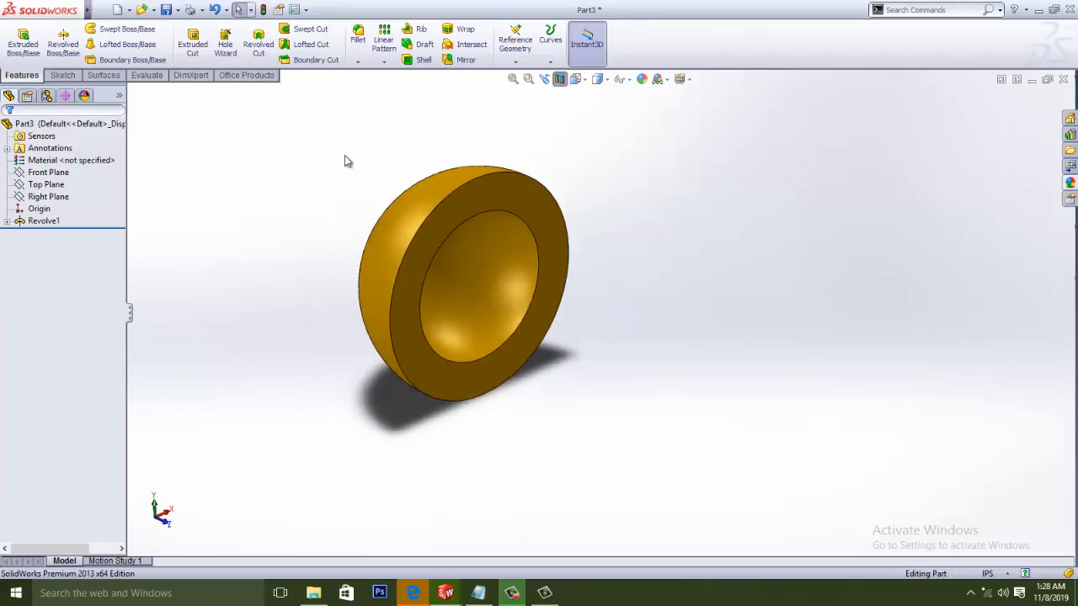
scroll(345, 155, "down", 1)
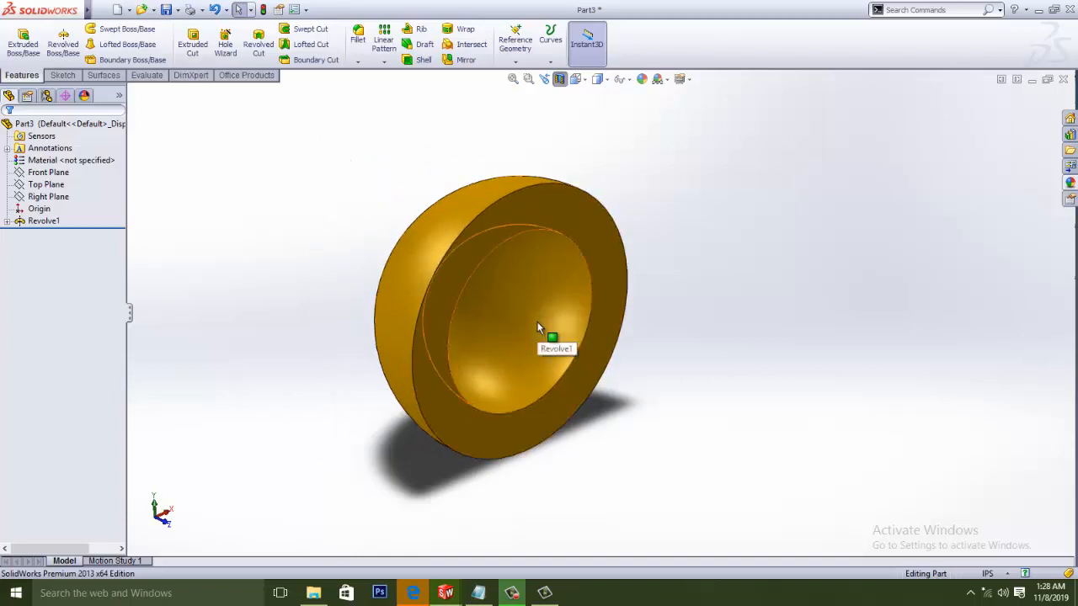